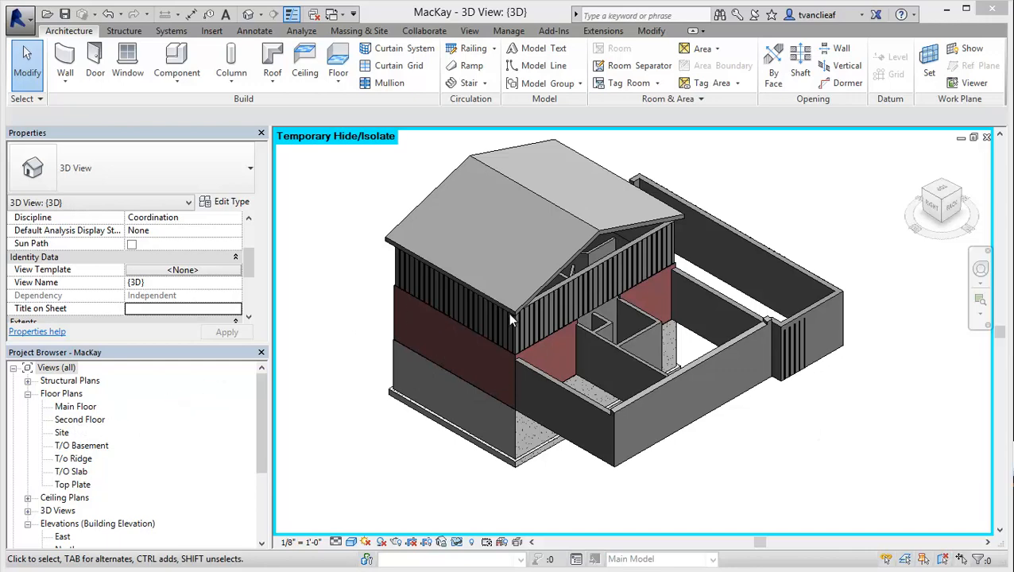
# - Open the Second Floor plan at the upper-left corner of the exterior walls
pyautogui.doubleClick(79, 420)
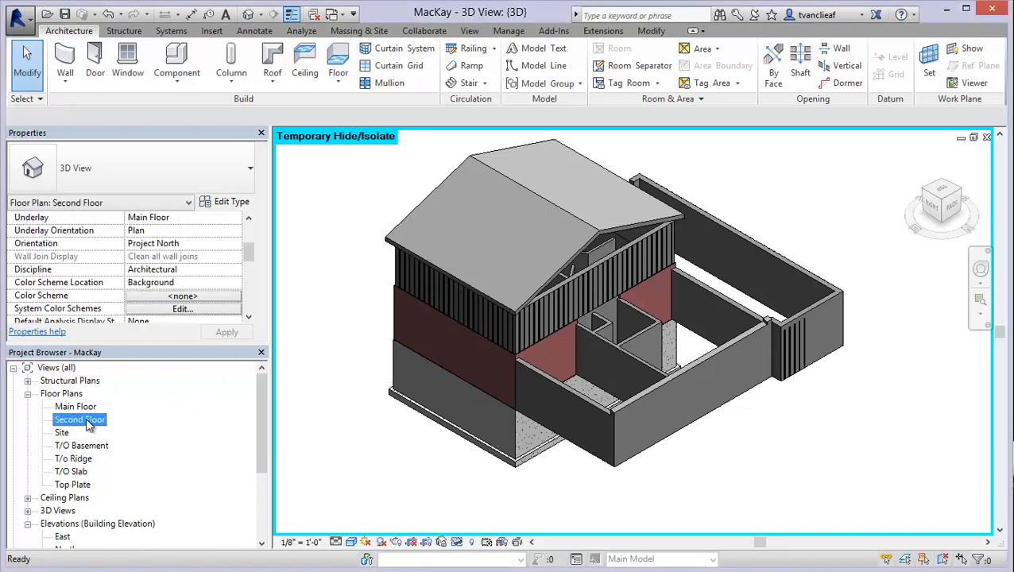
pyautogui.moveTo(588, 391); pyautogui.dragTo(427, 275, button='middle')
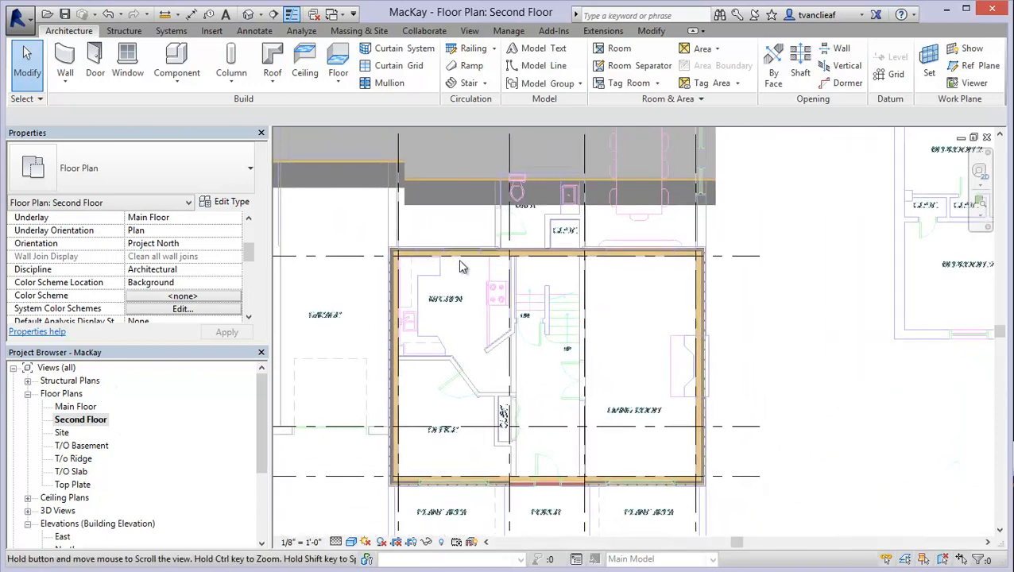
pyautogui.scroll(10, 427, 274)
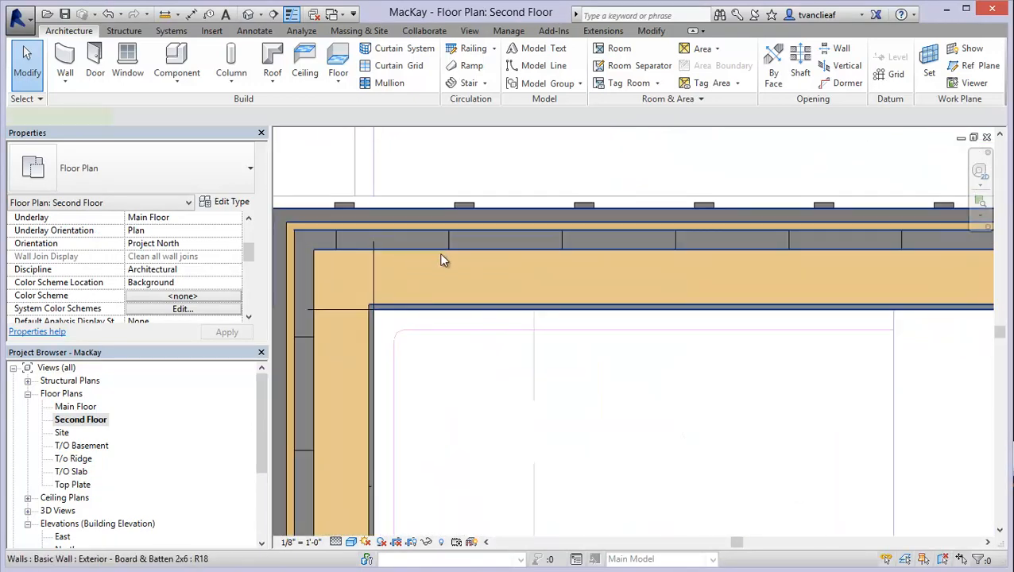
# - Inspect the assembly layers of the Exterior - Board & Batten 2x6 wall type and the battens along the wall's outer face
pyautogui.click(439, 253)
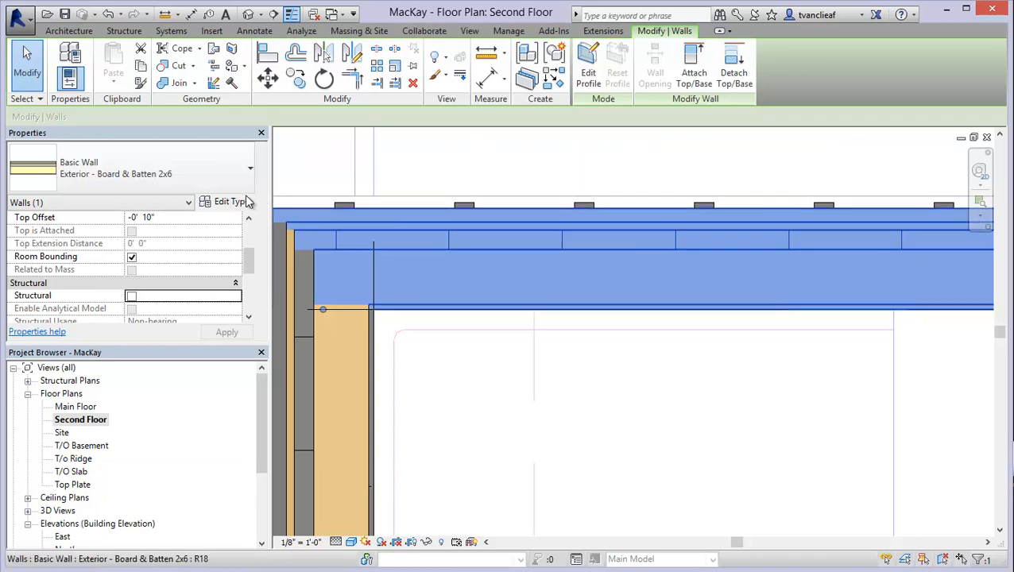
pyautogui.click(222, 202)
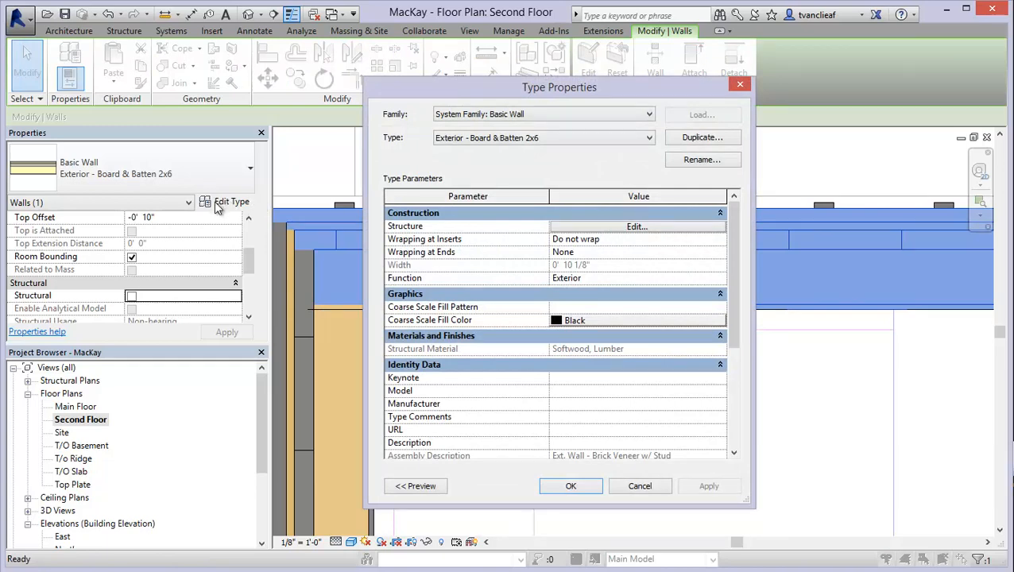
pyautogui.click(641, 227)
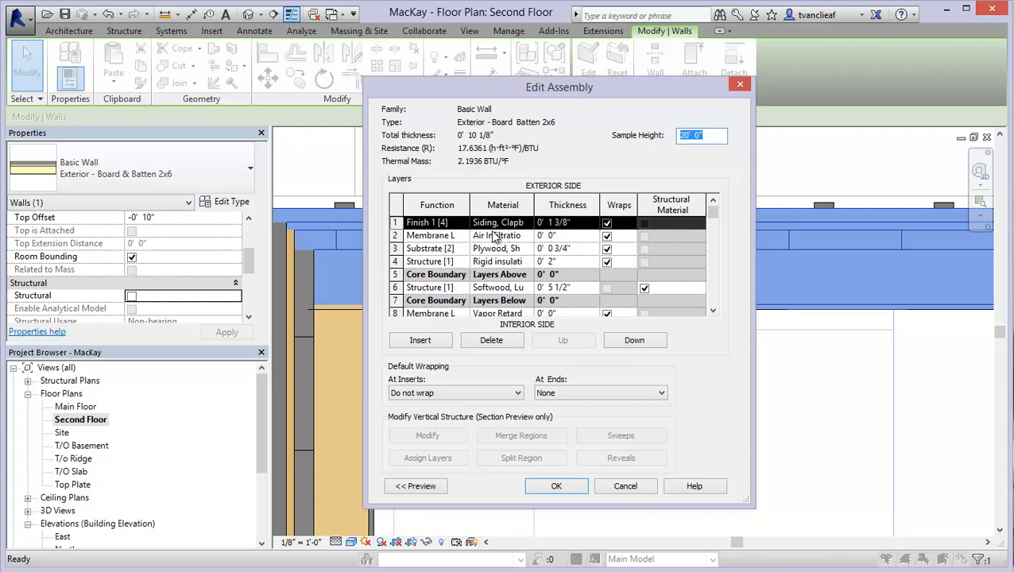
pyautogui.click(556, 487)
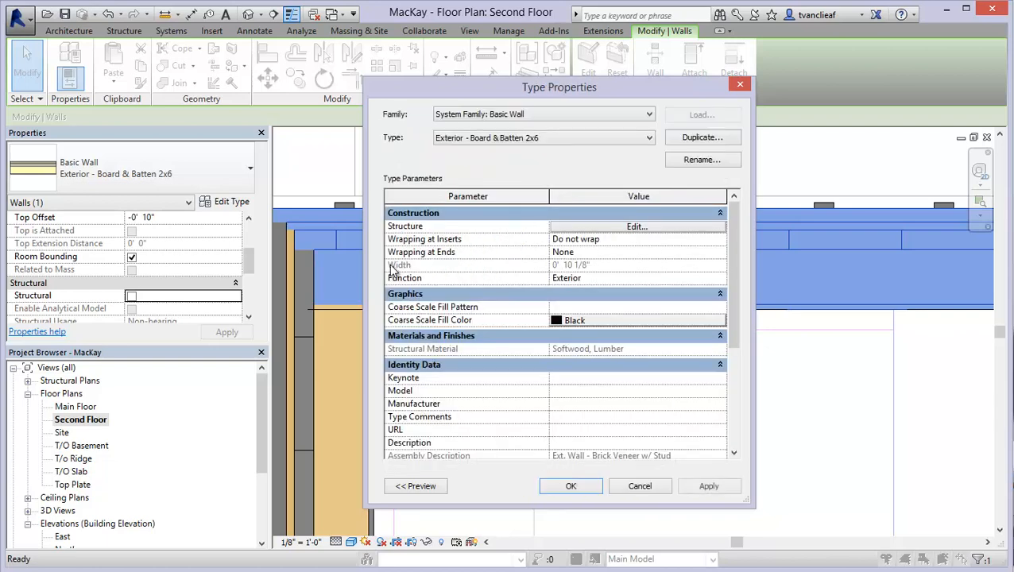
pyautogui.click(577, 547)
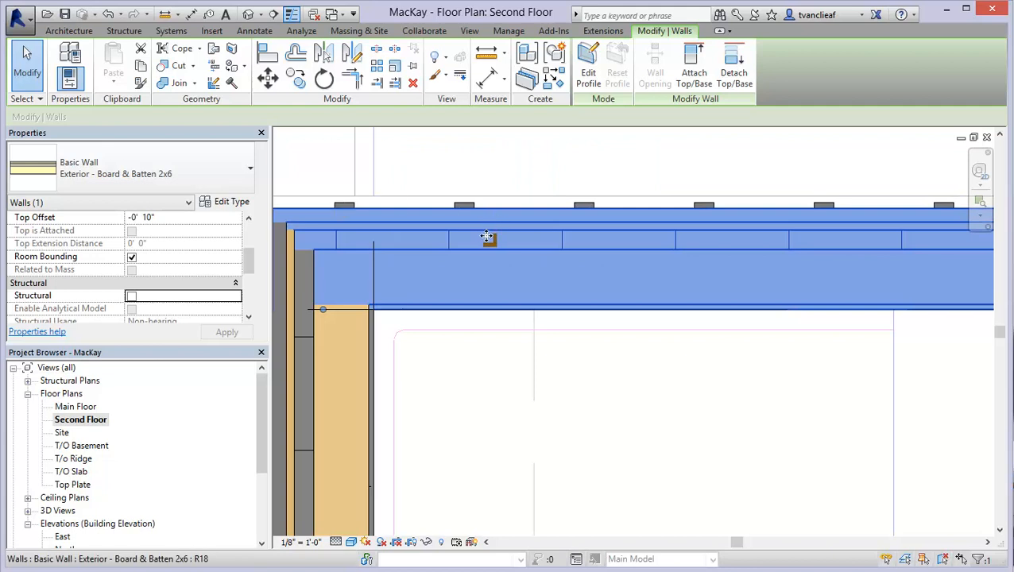
pyautogui.scroll(-3, 495, 231)
pyautogui.scroll(-1, 491, 235)
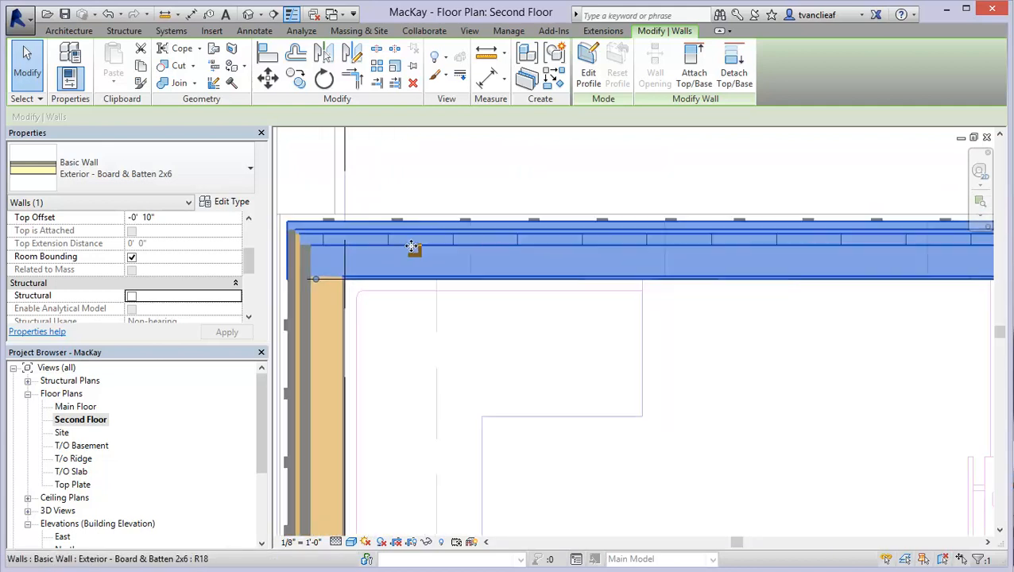
pyautogui.moveTo(491, 253); pyautogui.dragTo(540, 247, button='middle')
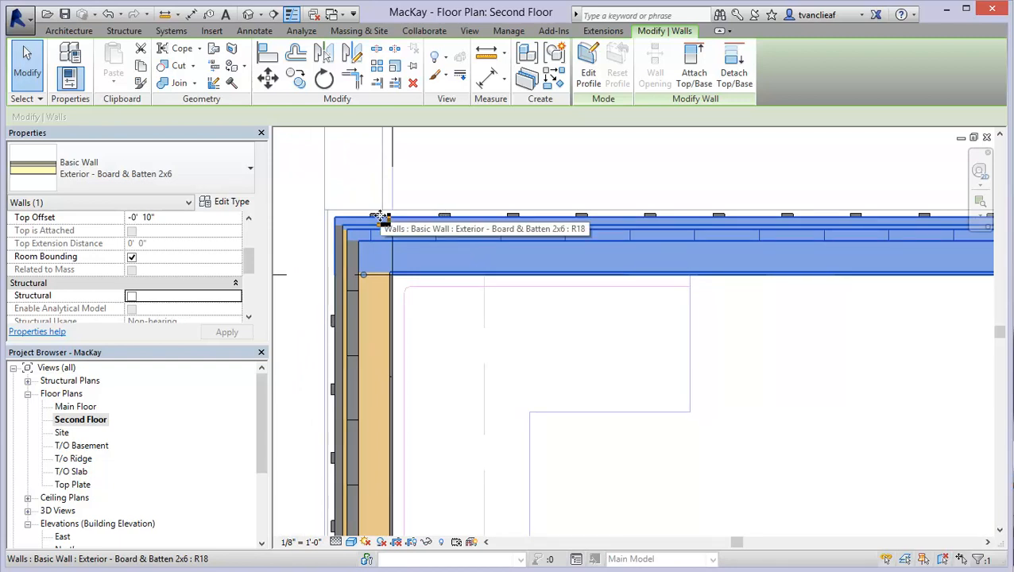
pyautogui.scroll(2, 389, 223)
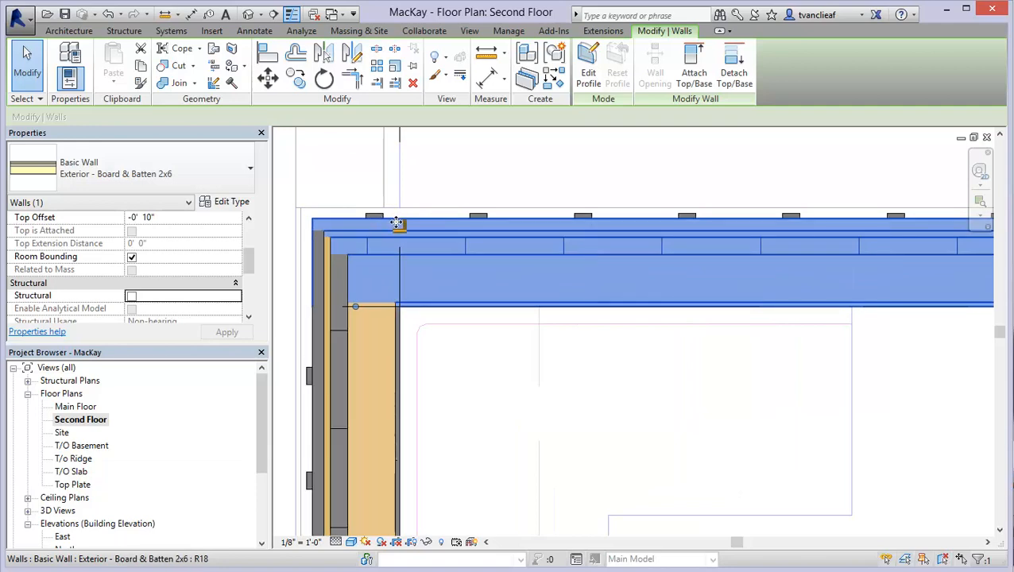
pyautogui.moveTo(534, 271); pyautogui.dragTo(521, 260, button='middle')
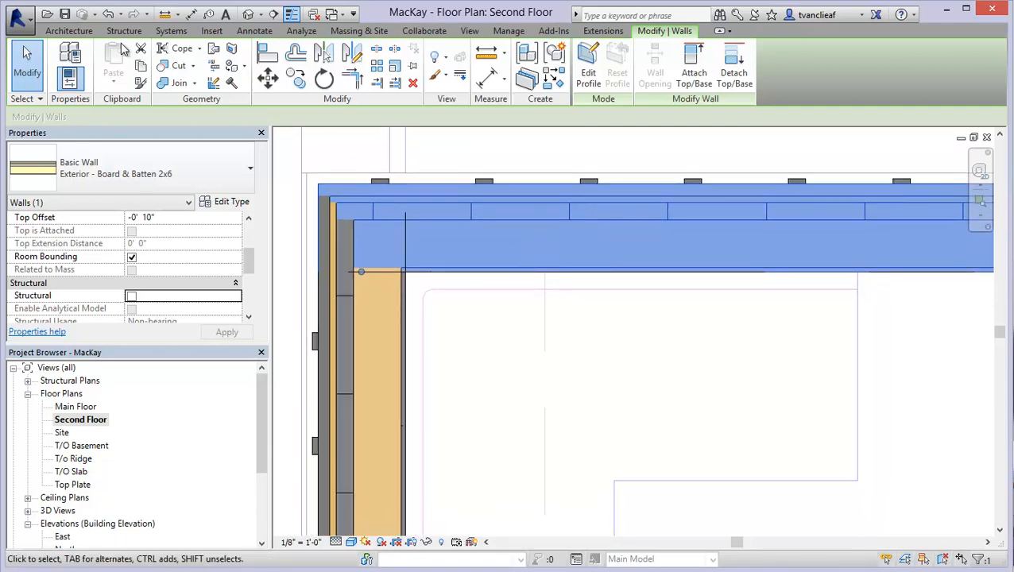
# - Create a new family from the Profile.rft template
pyautogui.click(28, 31)
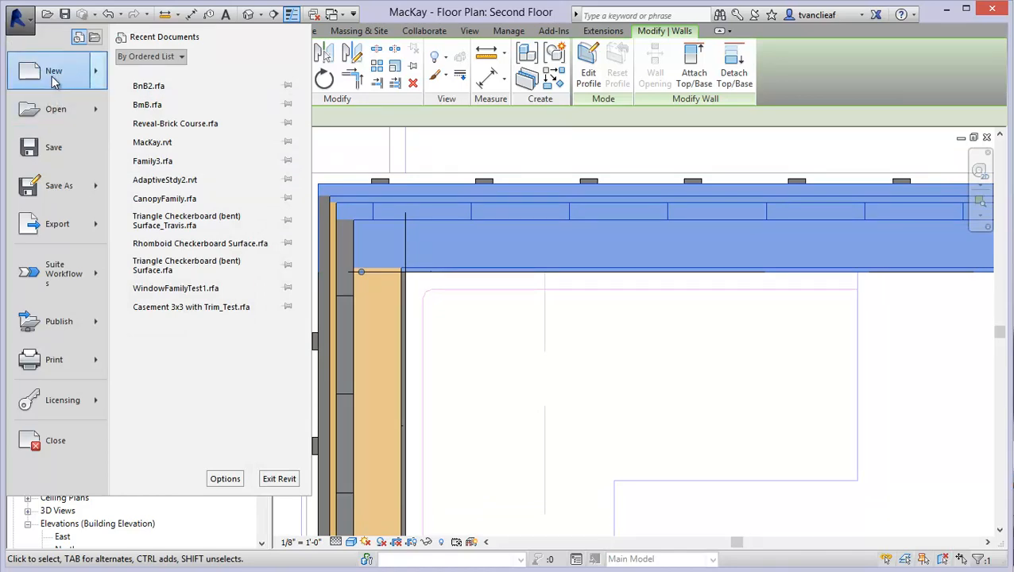
pyautogui.moveTo(99, 81)
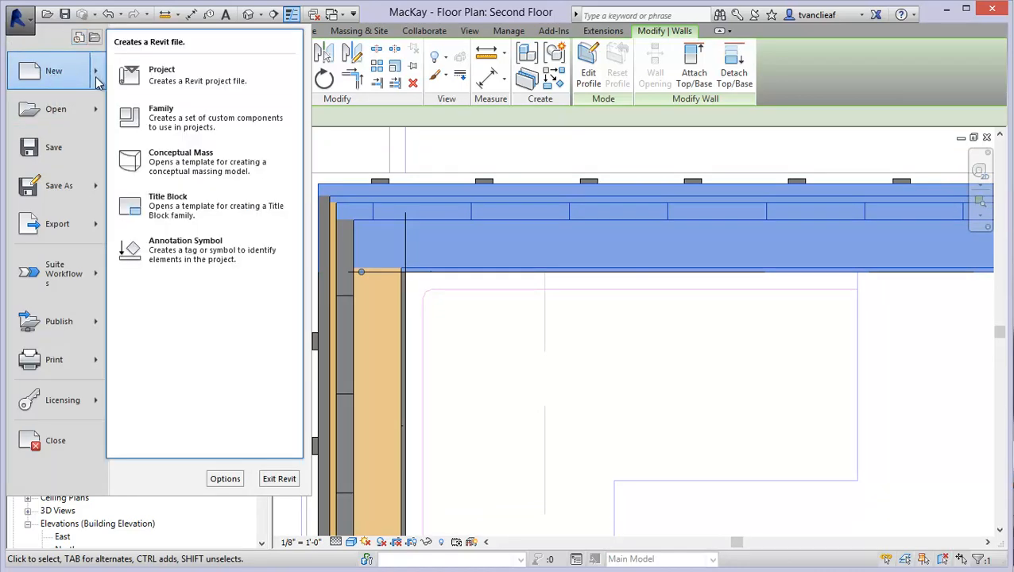
pyautogui.click(170, 123)
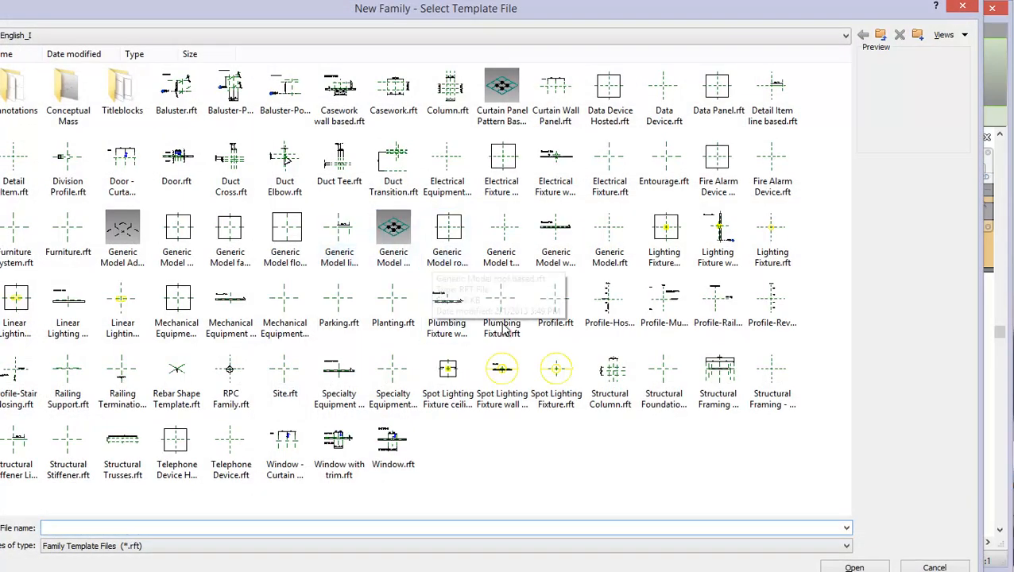
pyautogui.click(557, 306)
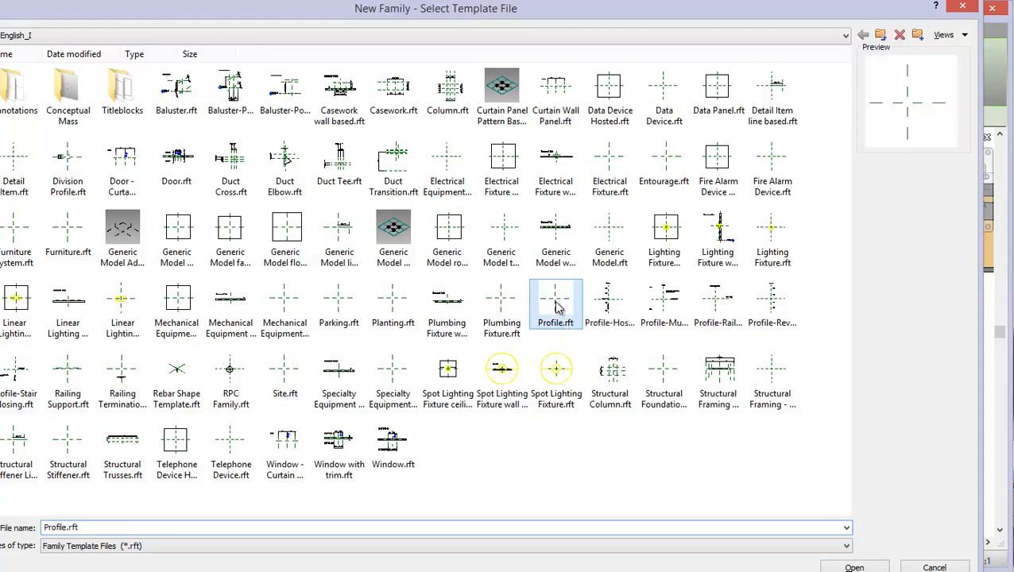
pyautogui.click(865, 568)
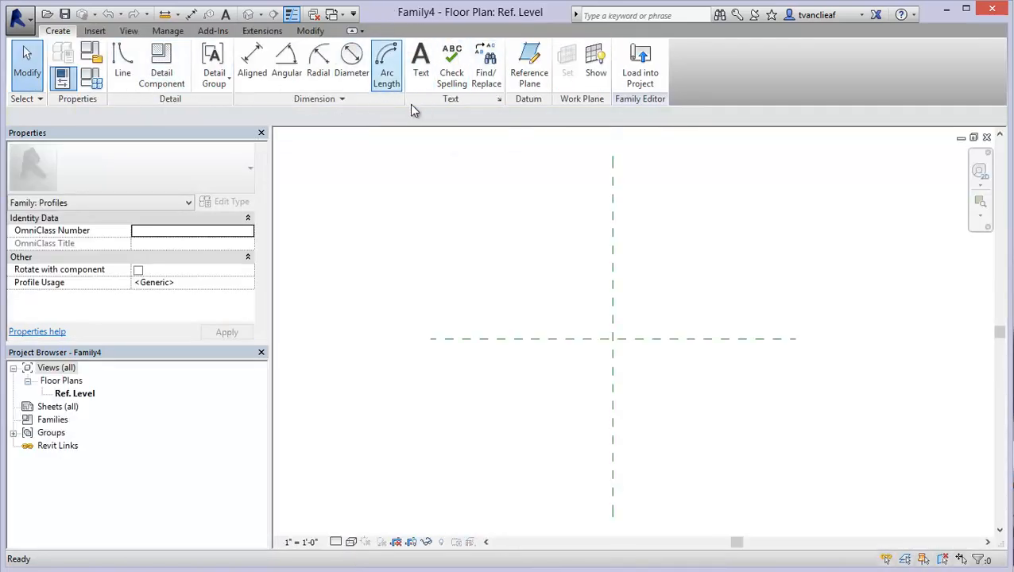
# - Draw a rectangle about 23/64 inch wide and 3/4 inch high from the intersection of the reference planes, up and to the right
pyautogui.click(123, 67)
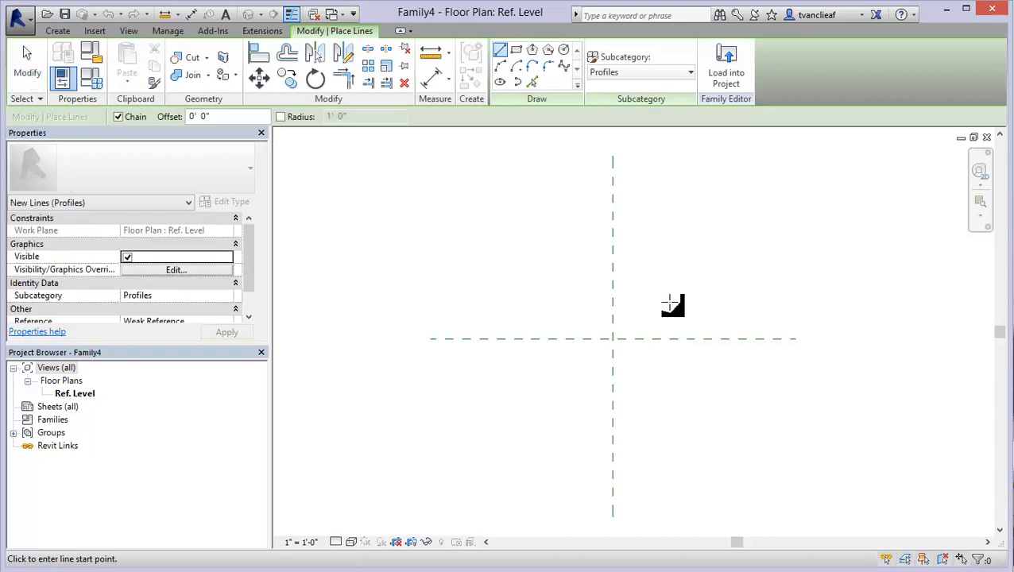
pyautogui.click(516, 50)
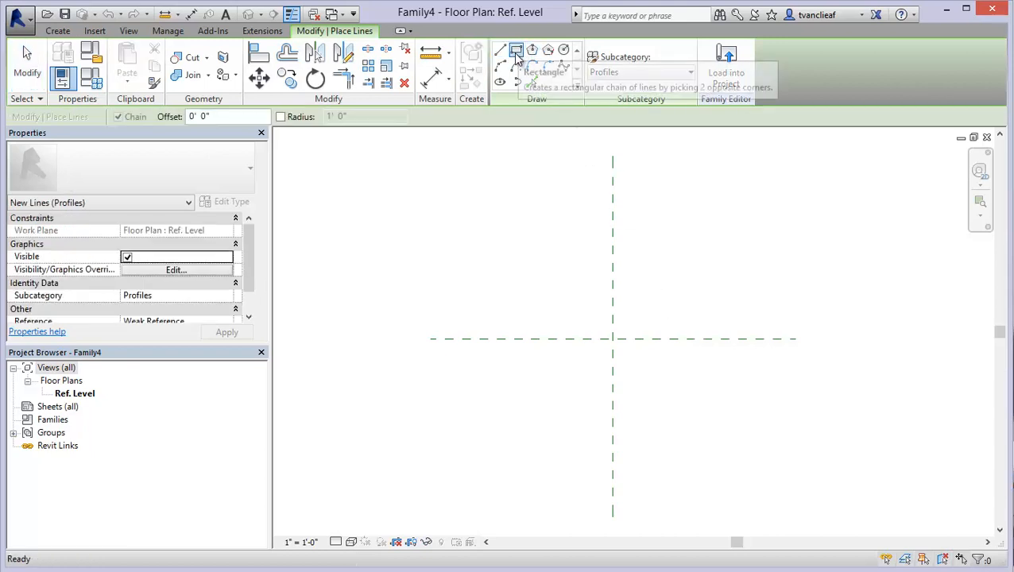
pyautogui.scroll(5, 660, 298)
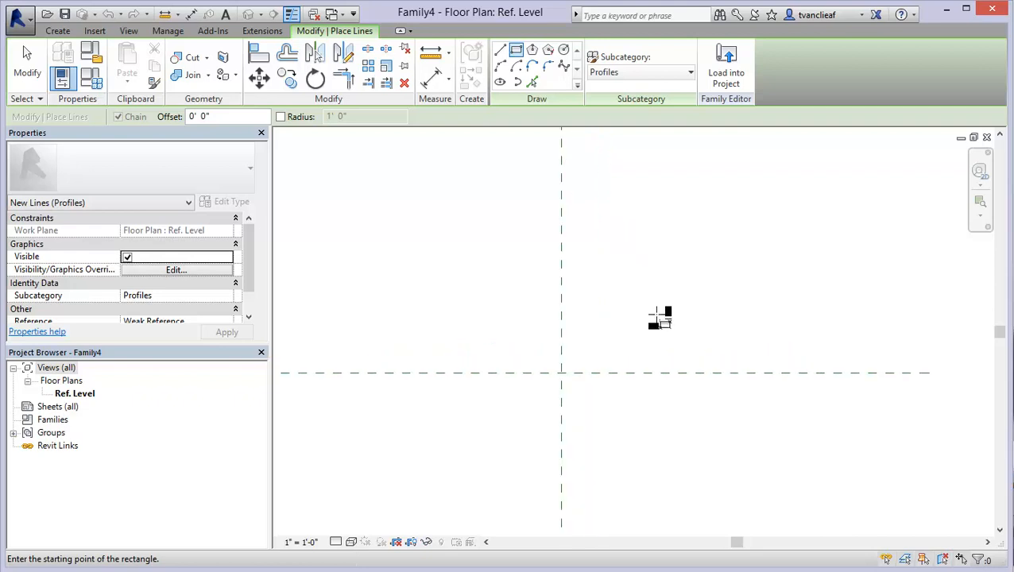
pyautogui.click(477, 386)
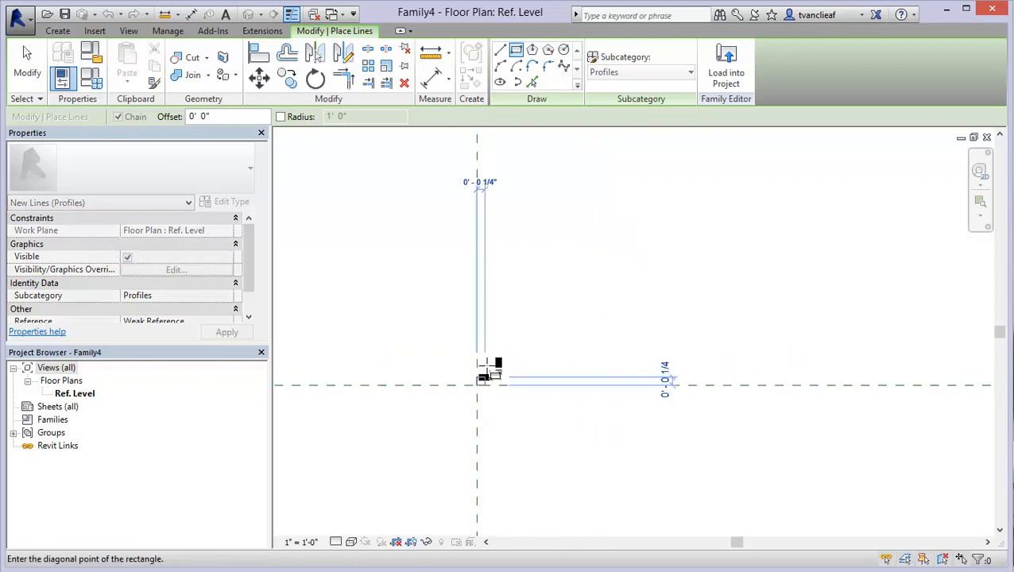
pyautogui.scroll(2, 493, 366)
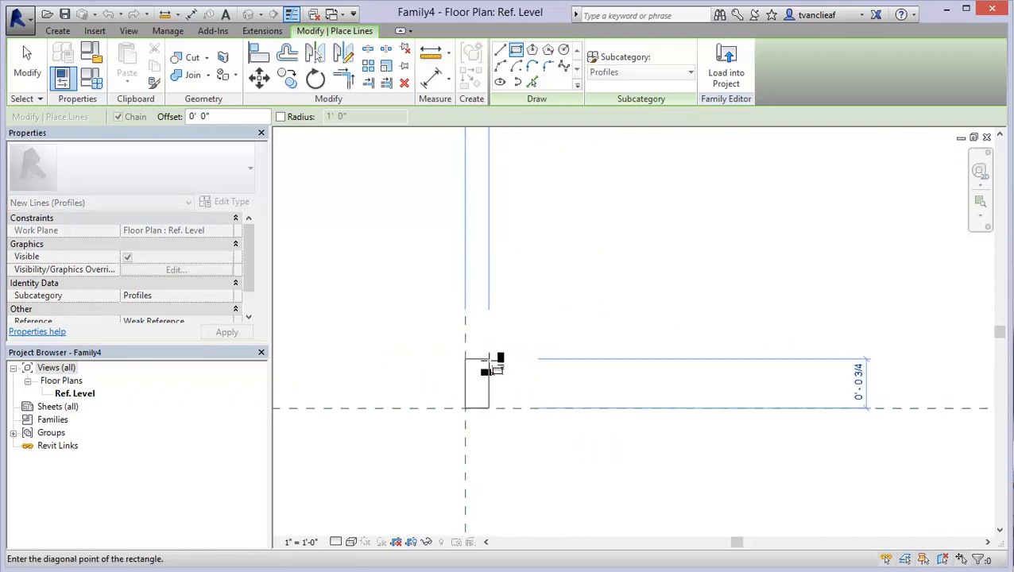
pyautogui.click(493, 365)
pyautogui.scroll(3, 486, 414)
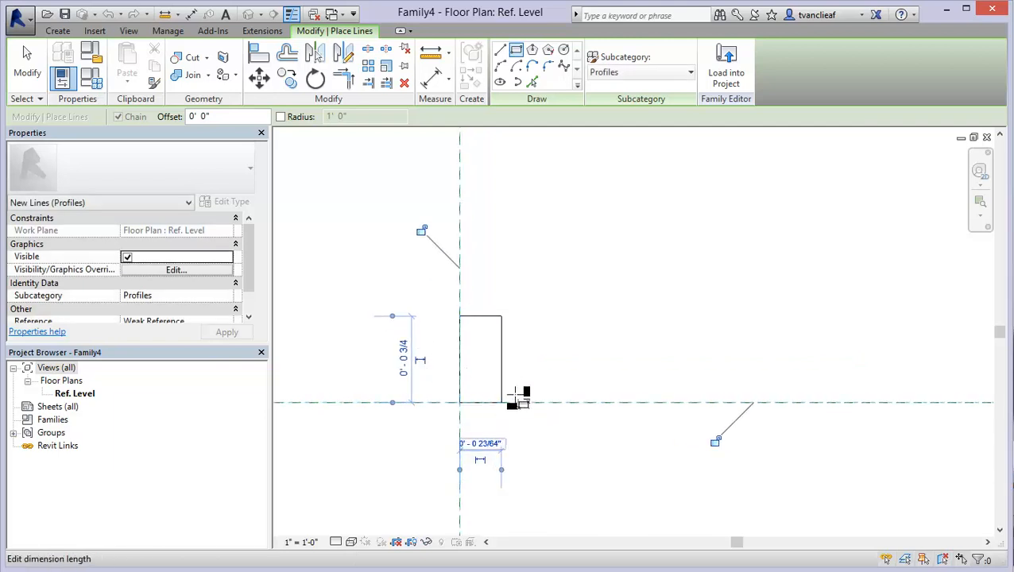
pyautogui.press('Escape')
pyautogui.press('Escape')
# - Set the rectangle's width to 5/8 inch by repositioning its right edge
pyautogui.click(502, 366)
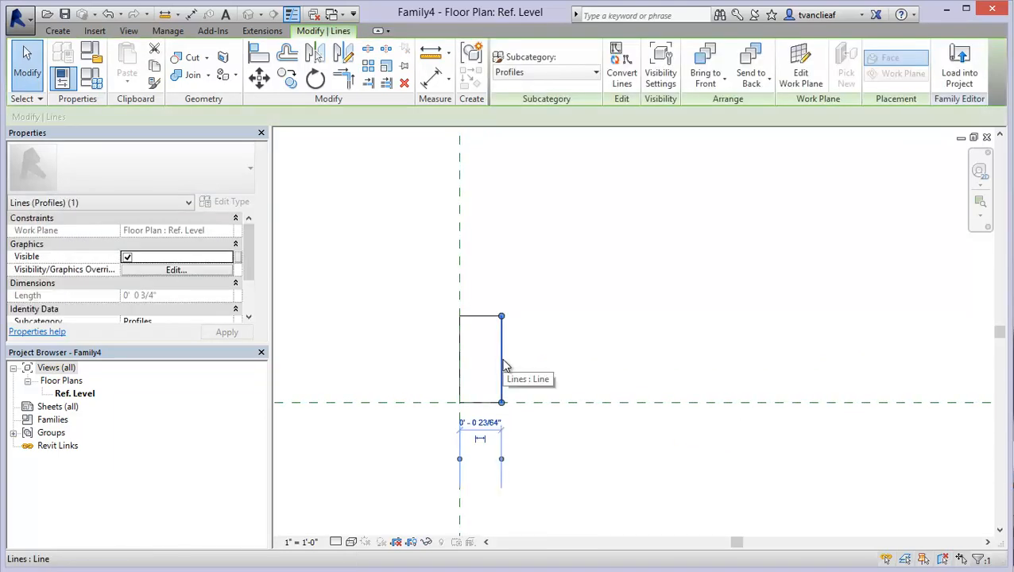
pyautogui.click(485, 424)
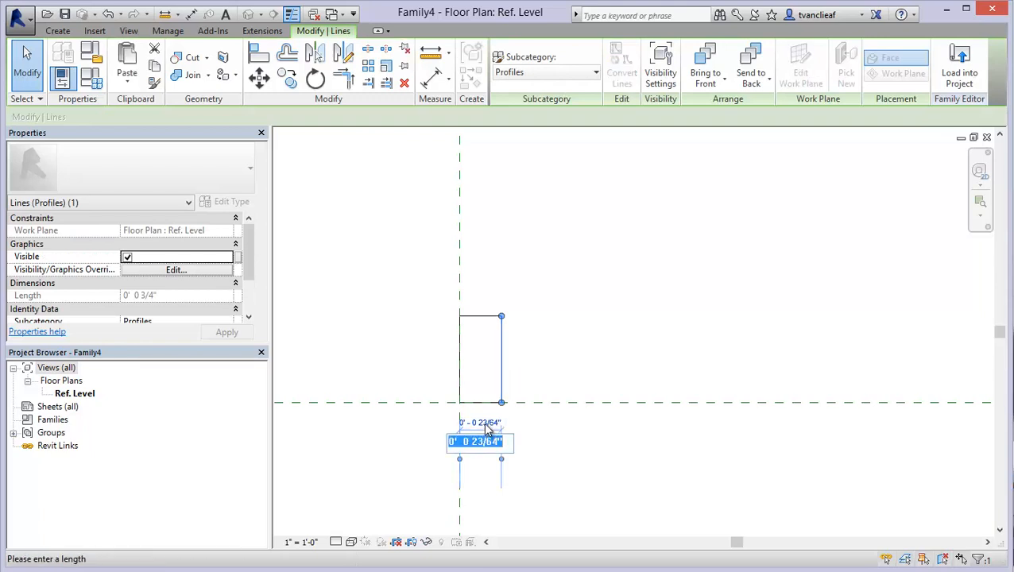
pyautogui.write('5/8')
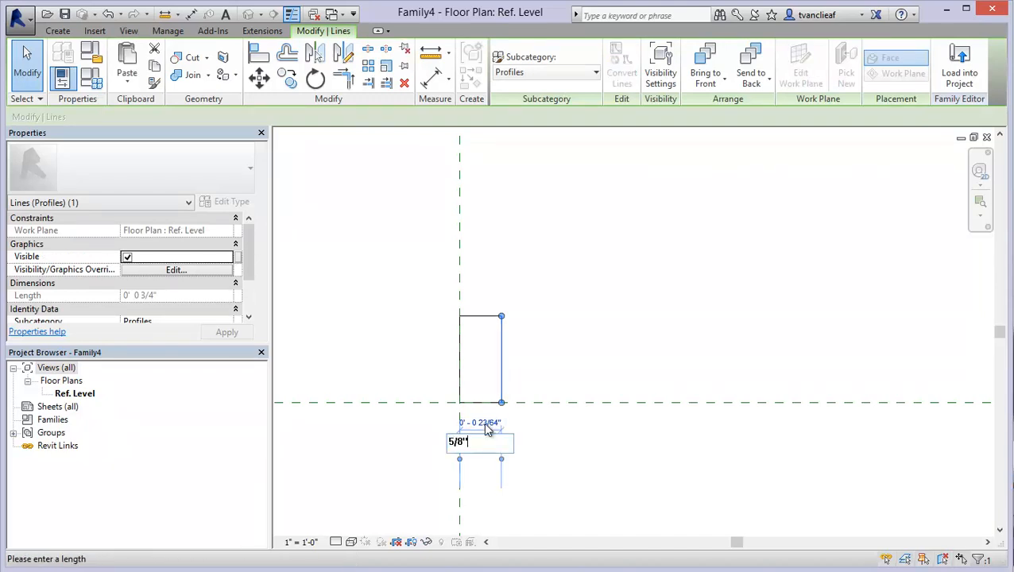
pyautogui.press('Return')
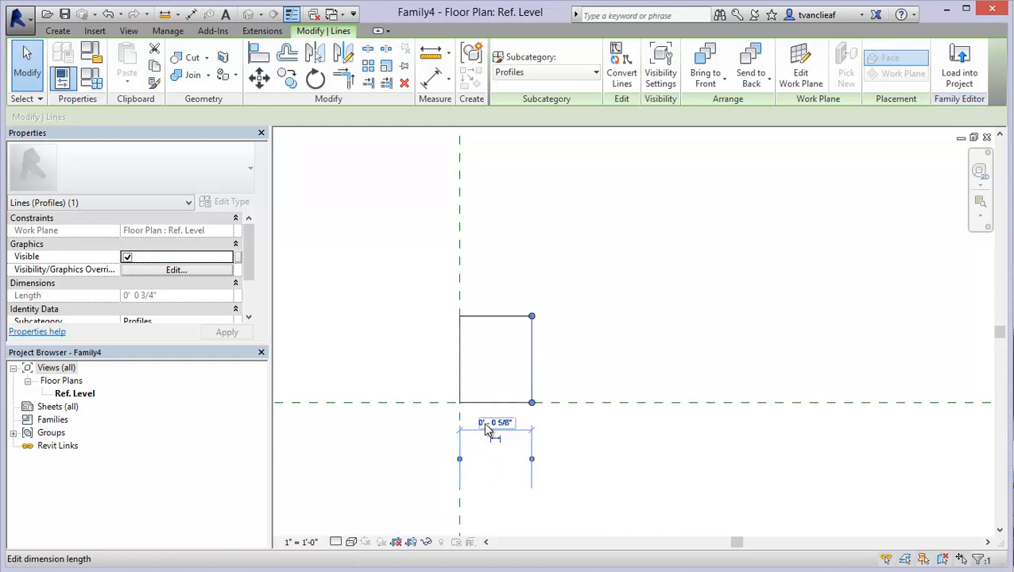
# - Set the rectangle's height to 1 inch by repositioning its upper edge
pyautogui.click(500, 317)
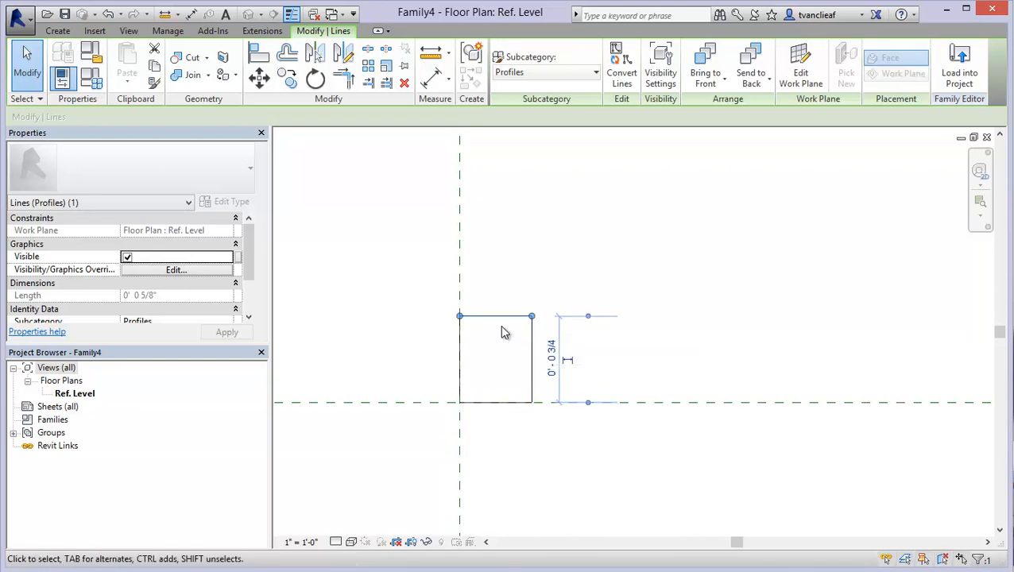
pyautogui.click(551, 355)
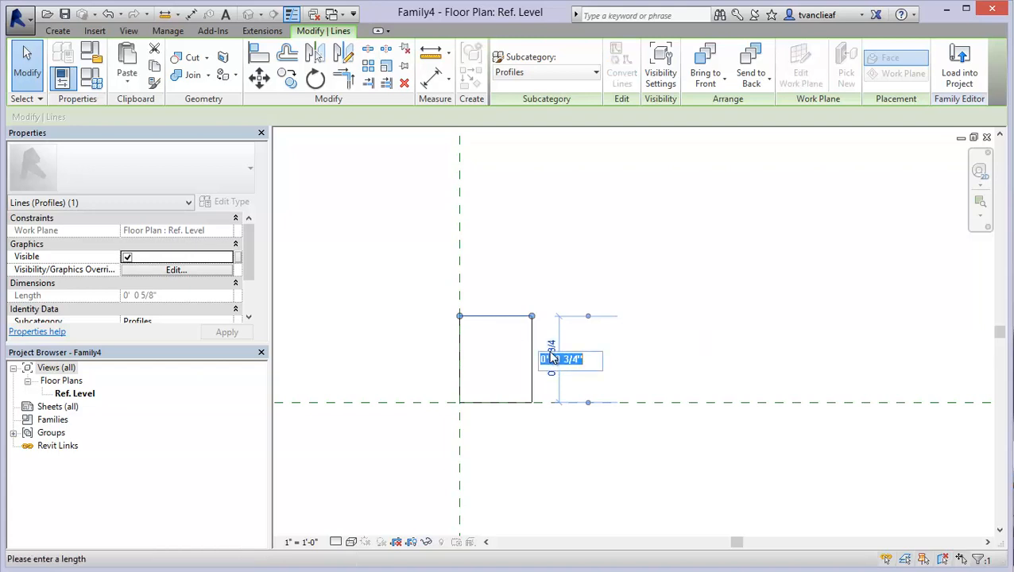
pyautogui.write('1')
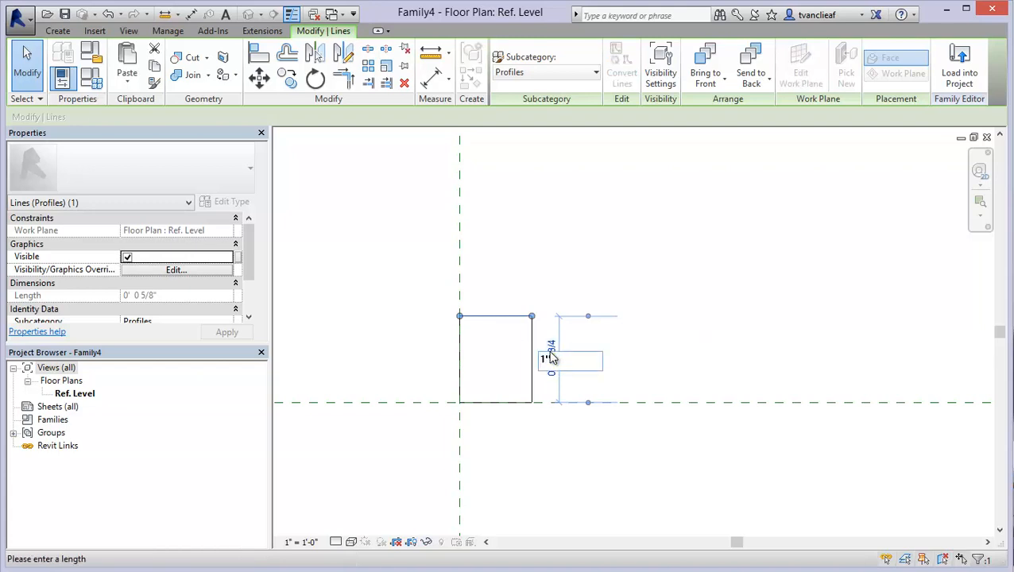
pyautogui.write("'")
pyautogui.press('Return')
pyautogui.scroll(-3, 568, 346)
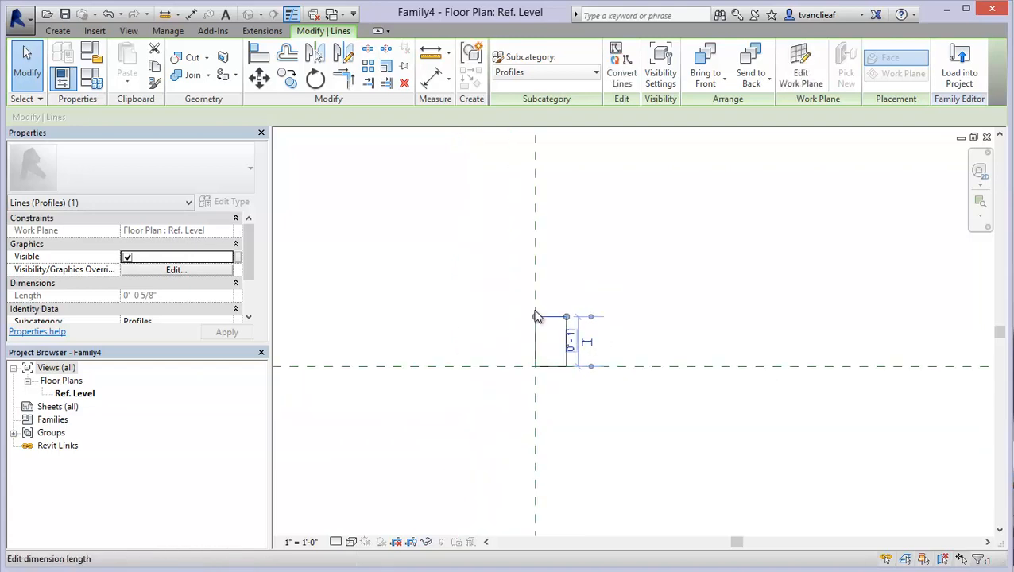
pyautogui.moveTo(537, 318)
pyautogui.mouseDown(button='middle')
pyautogui.moveTo(512, 317)
pyautogui.moveTo(534, 321)
pyautogui.mouseUp(button='middle')
pyautogui.rightClick(534, 321)
pyautogui.press('Escape')
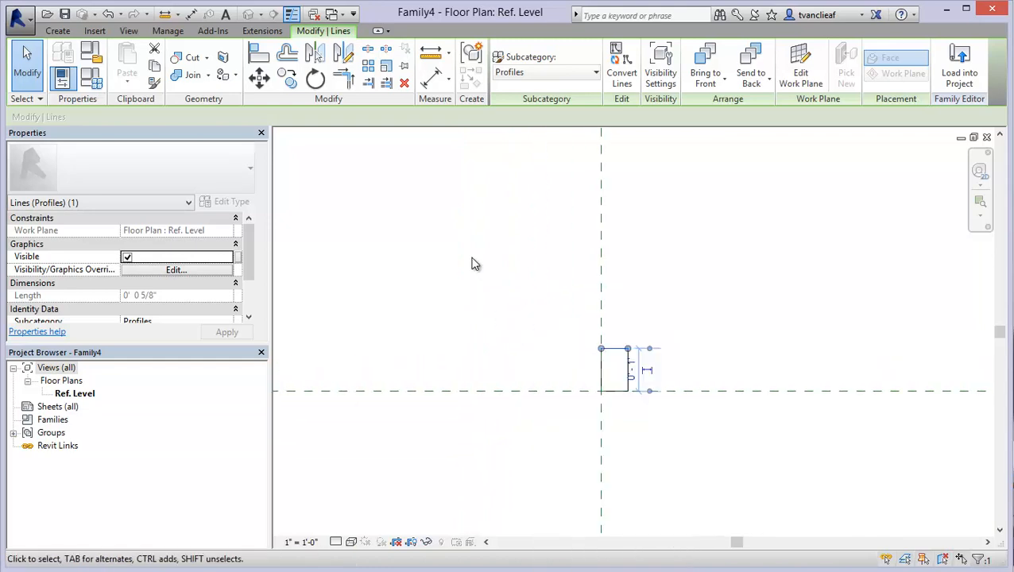
# - Save the rectangular profile family as Batten Strip
pyautogui.scroll(-1, 484, 271)
pyautogui.moveTo(493, 273); pyautogui.dragTo(494, 285, button='middle')
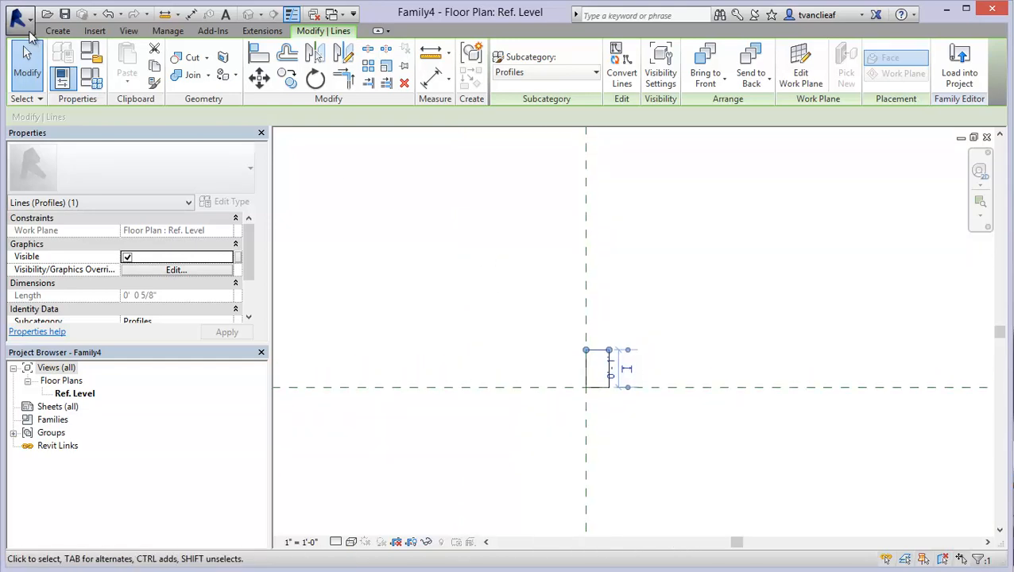
pyautogui.click(28, 31)
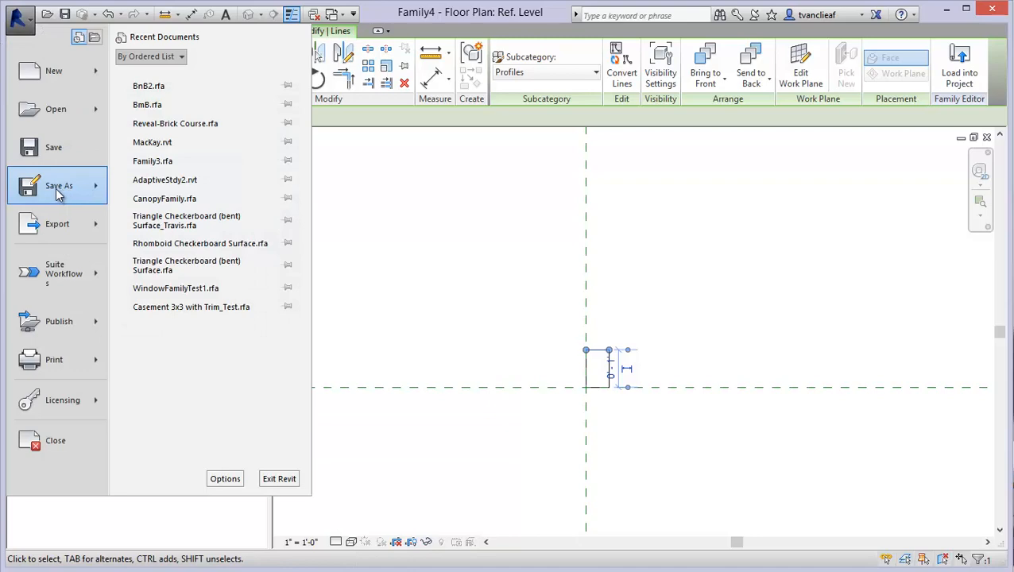
pyautogui.moveTo(57, 195)
pyautogui.click(161, 145)
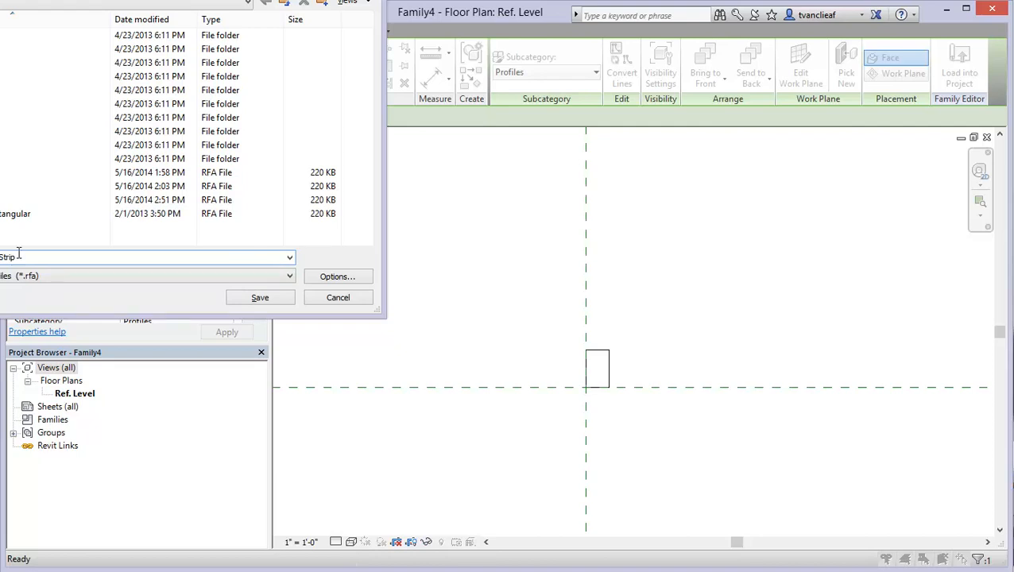
pyautogui.click(262, 299)
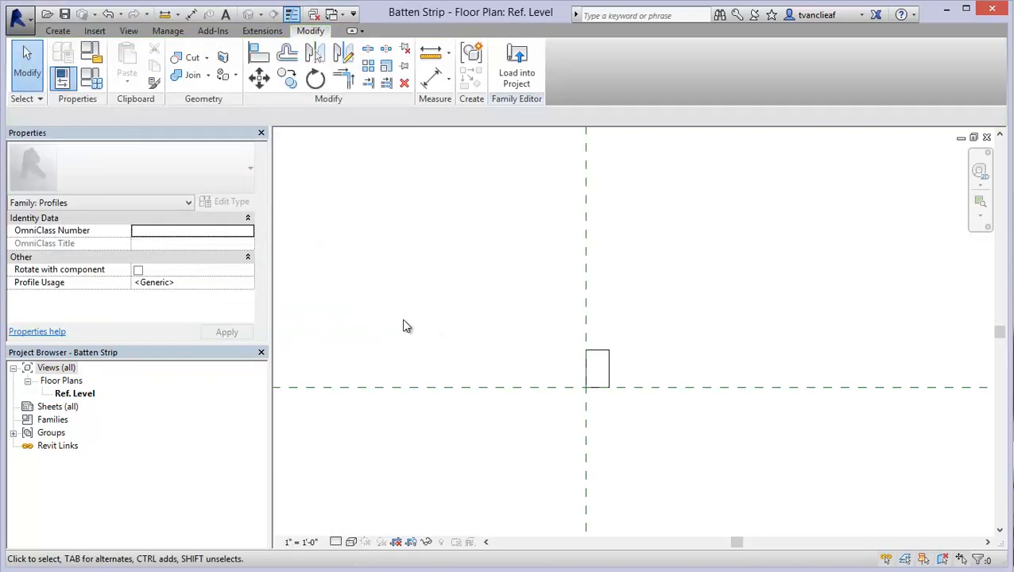
# - Load the Batten Strip profile into the MacKay.rvt project and open that project's 3D view without saving the project
pyautogui.click(515, 76)
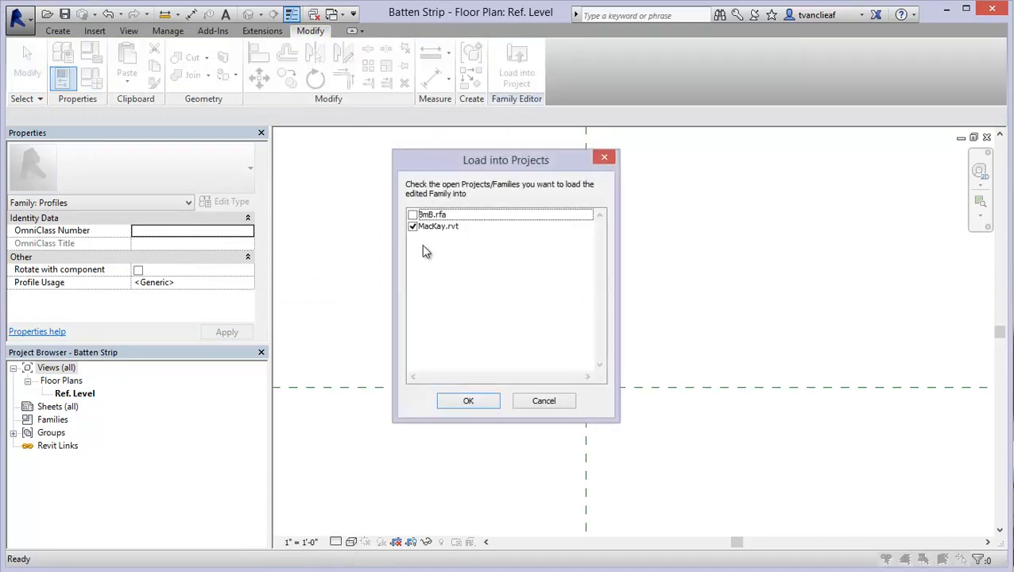
pyautogui.click(468, 402)
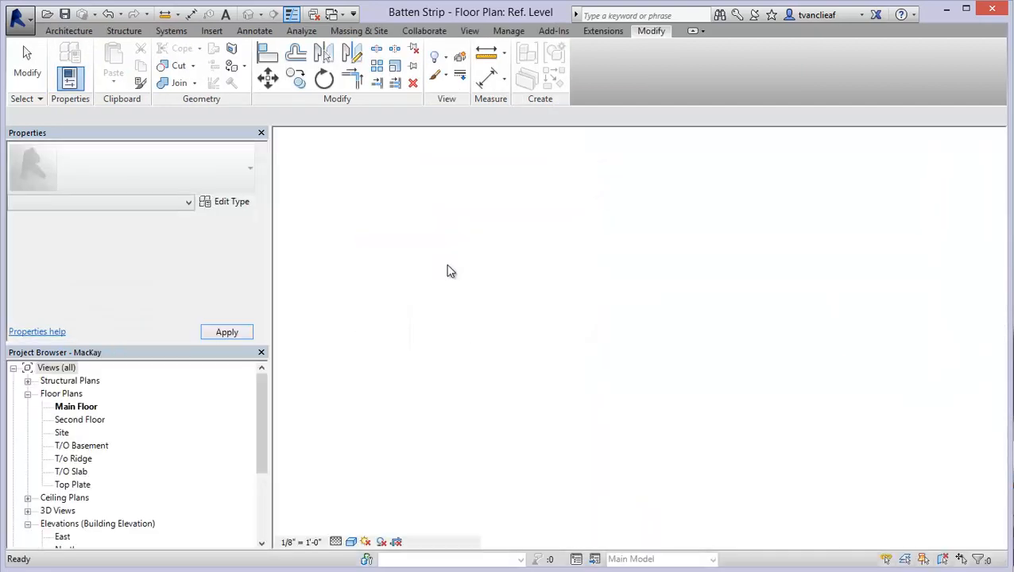
pyautogui.scroll(-3, 440, 232)
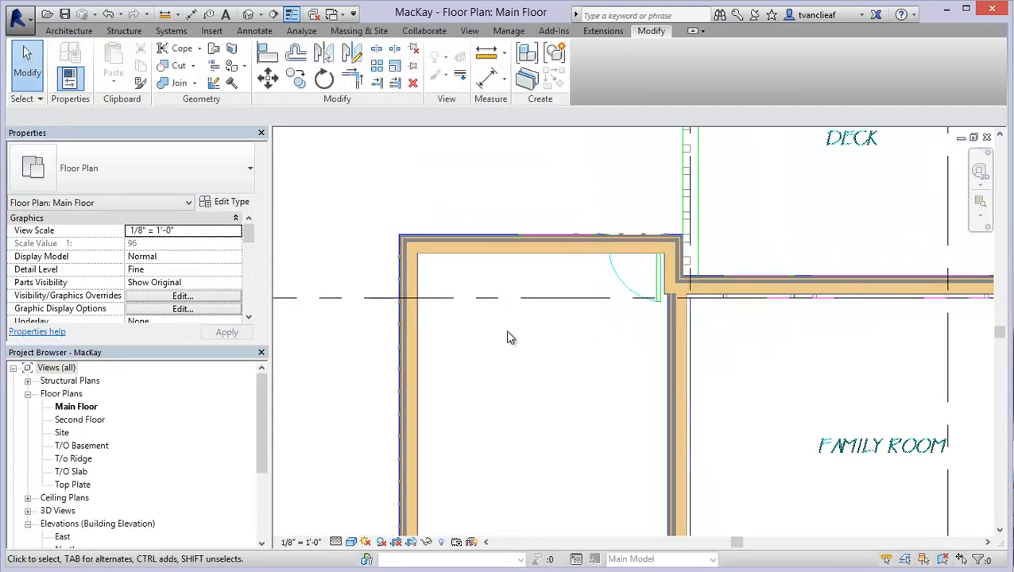
pyautogui.moveTo(509, 336)
pyautogui.mouseDown(button='middle')
pyautogui.moveTo(465, 236)
pyautogui.moveTo(384, 274)
pyautogui.moveTo(376, 265)
pyautogui.mouseUp(button='middle')
pyautogui.scroll(-2, 530, 256)
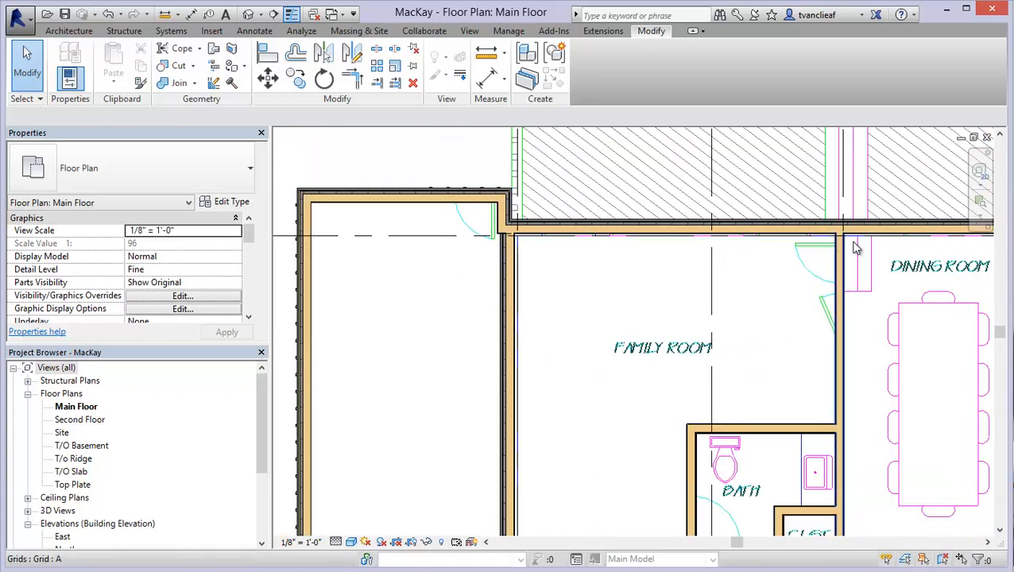
pyautogui.moveTo(767, 117); pyautogui.dragTo(578, 167, button='middle')
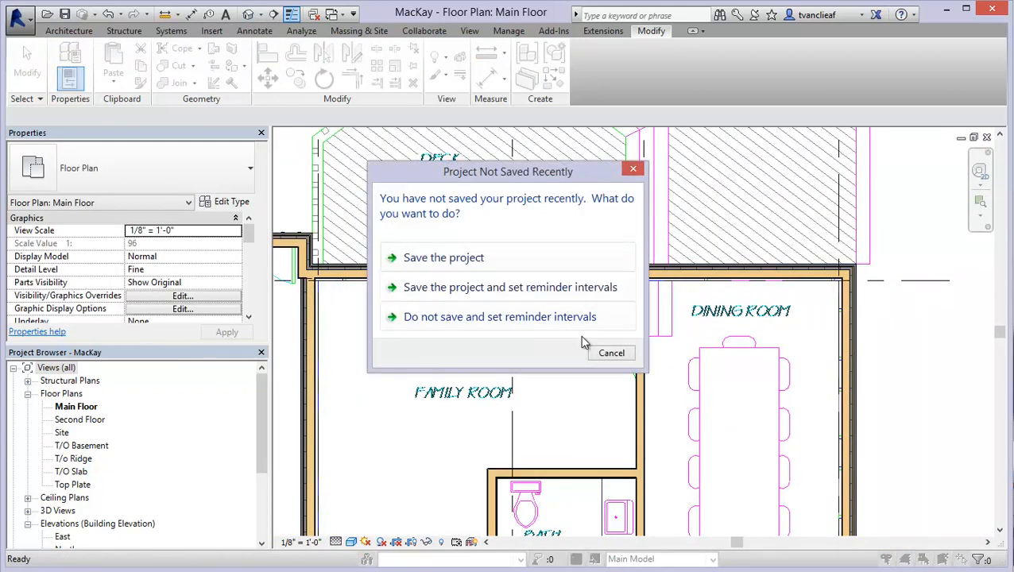
pyautogui.click(613, 354)
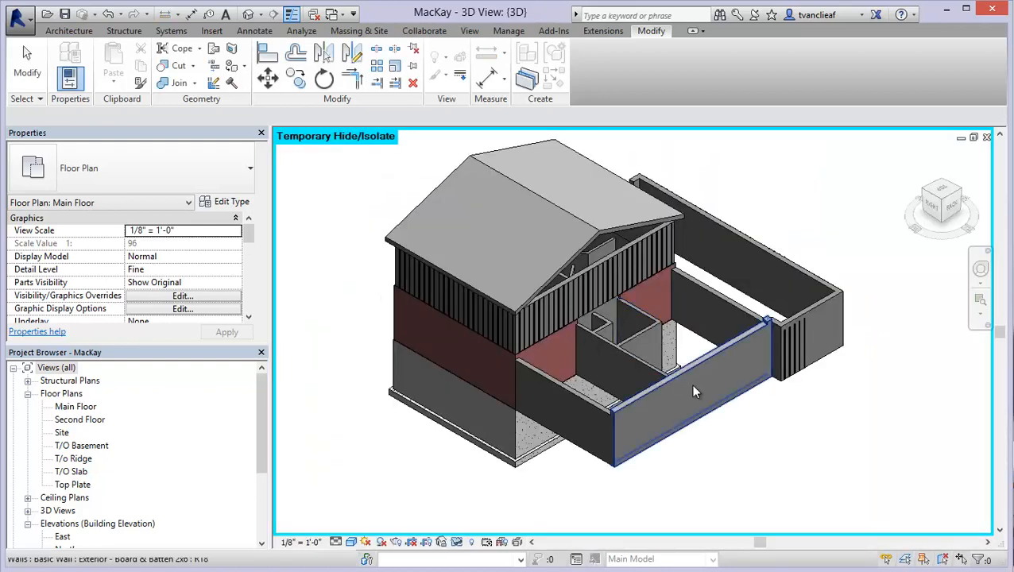
# - Place a vertical Cornice wall sweep on the long exterior board-and-batten wall, near its front corner
pyautogui.scroll(5, 690, 383)
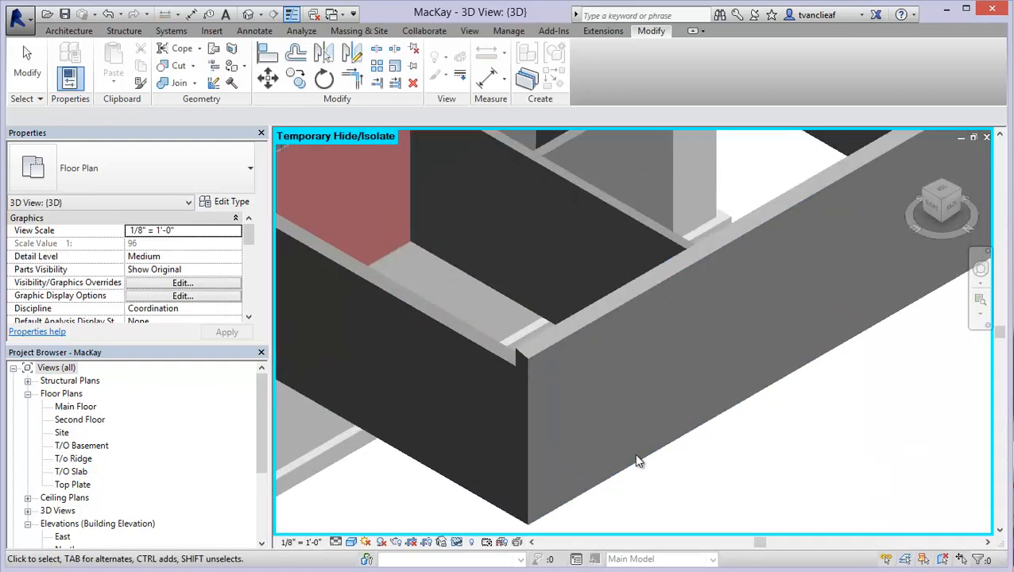
pyautogui.scroll(-3, 564, 369)
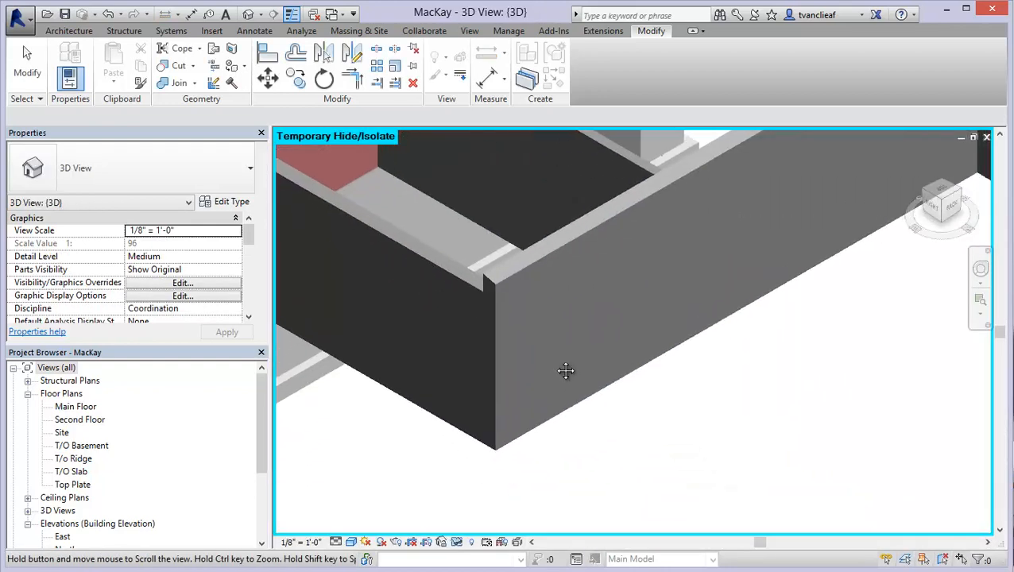
pyautogui.click(77, 32)
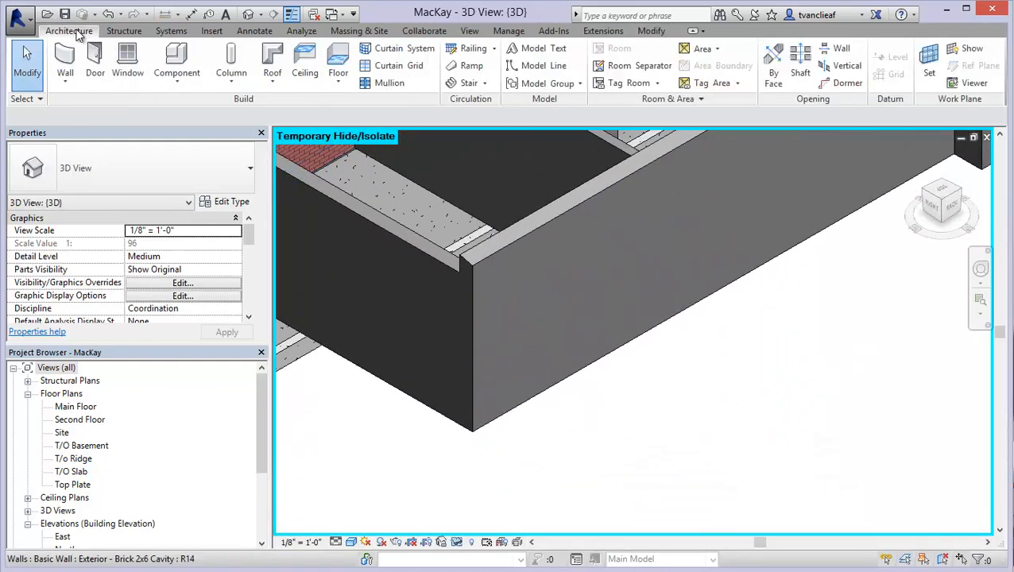
pyautogui.click(65, 78)
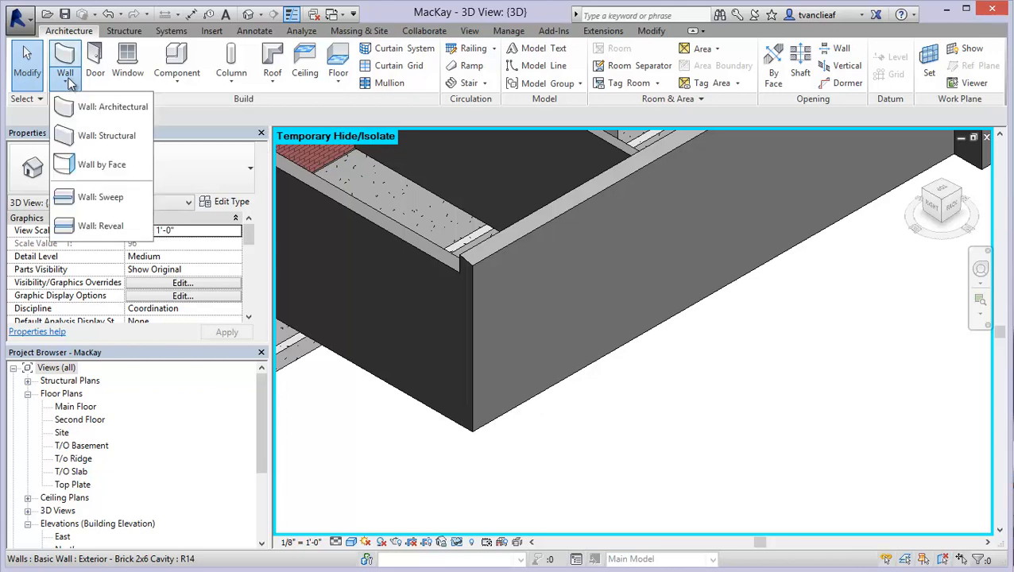
pyautogui.click(112, 199)
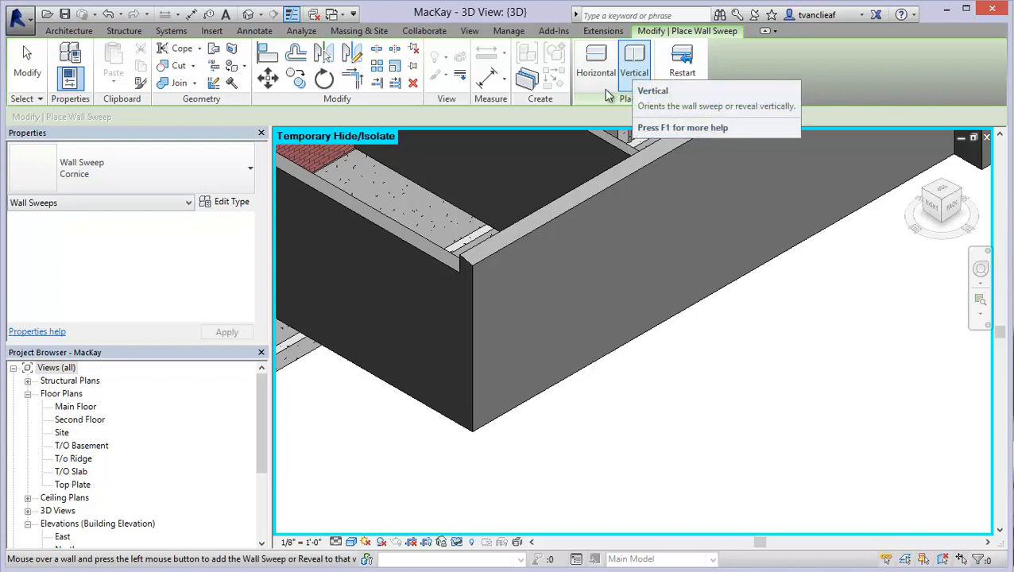
pyautogui.click(499, 405)
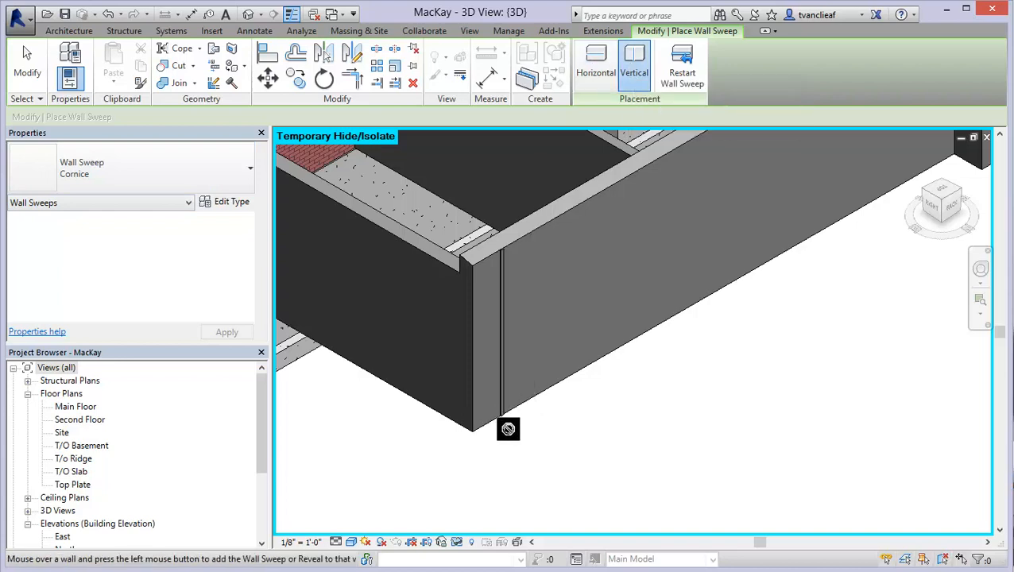
pyautogui.scroll(3, 494, 409)
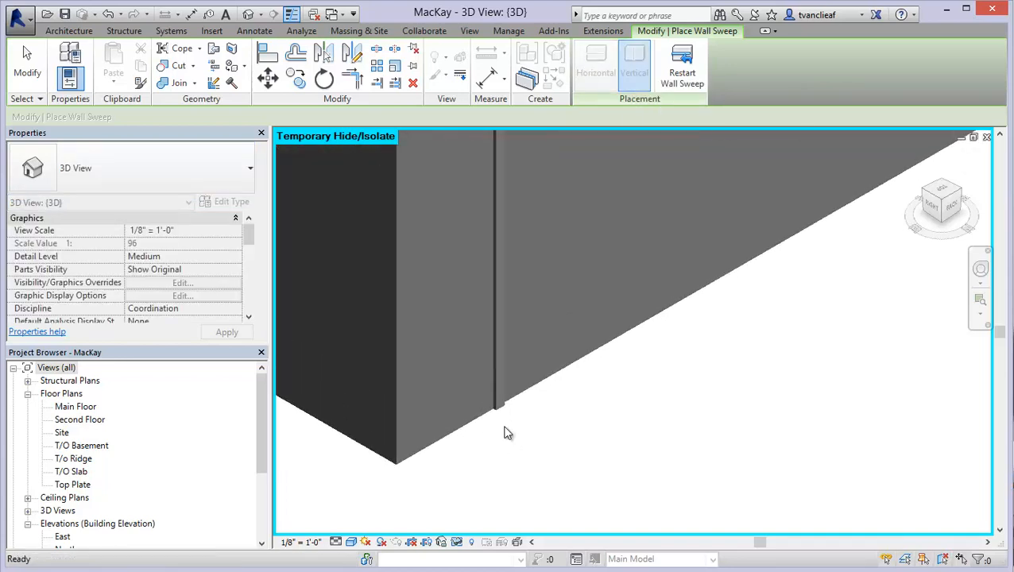
pyautogui.press('Escape')
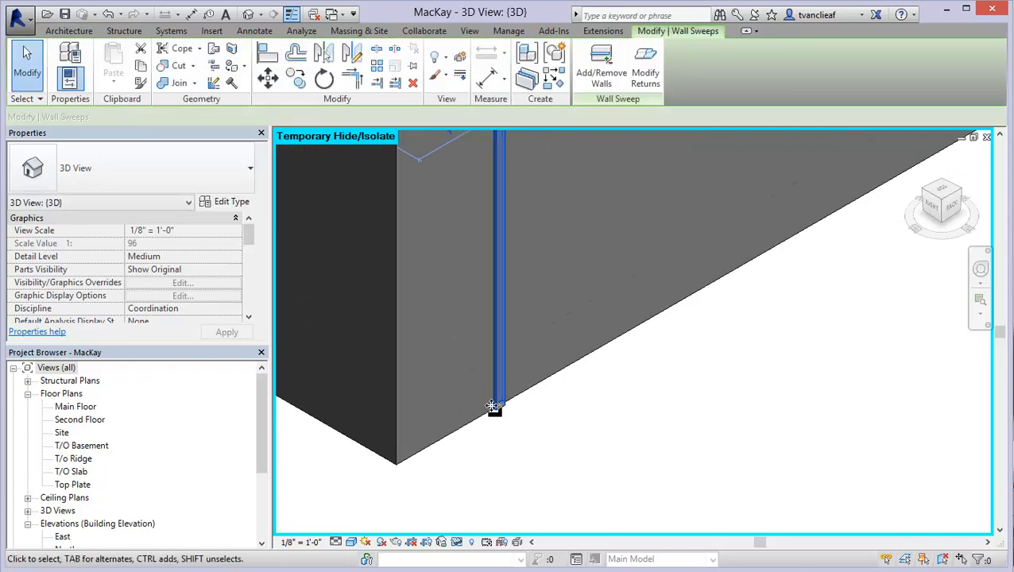
# - Set the vertical sweep's distance from the nearby wall corner to 8 inches
pyautogui.scroll(-1, 467, 207)
pyautogui.moveTo(466, 207); pyautogui.dragTo(479, 325, button='middle')
pyautogui.click(475, 278)
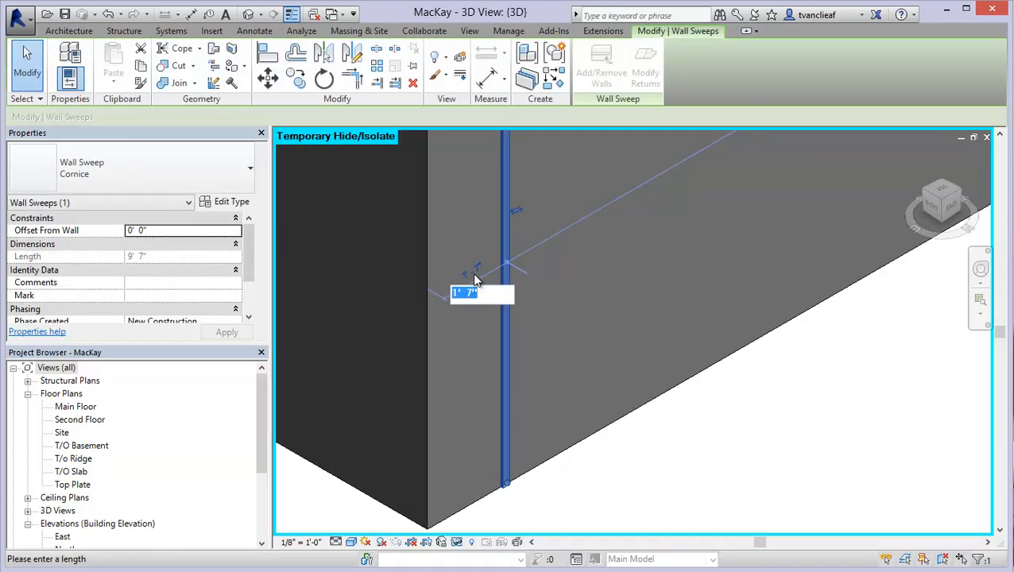
pyautogui.write('8"')
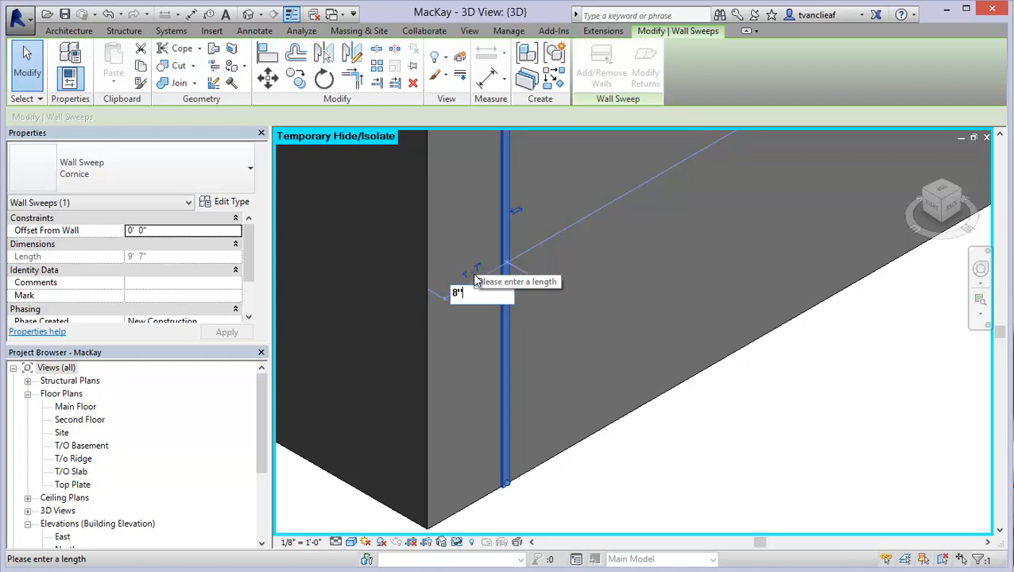
pyautogui.press('Return')
pyautogui.scroll(-1, 527, 390)
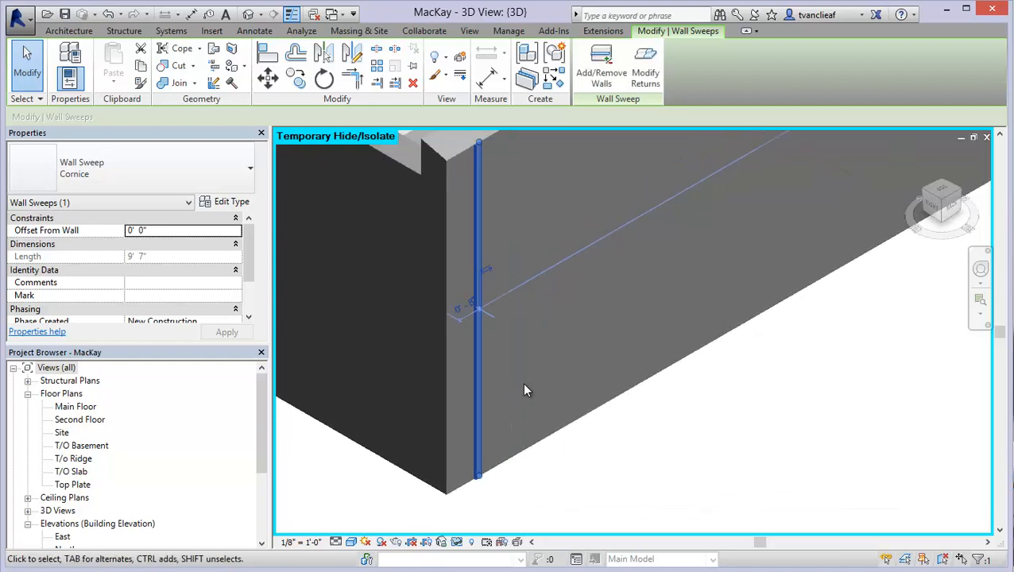
pyautogui.moveTo(527, 390); pyautogui.dragTo(467, 397, button='middle')
pyautogui.scroll(-1, 460, 350)
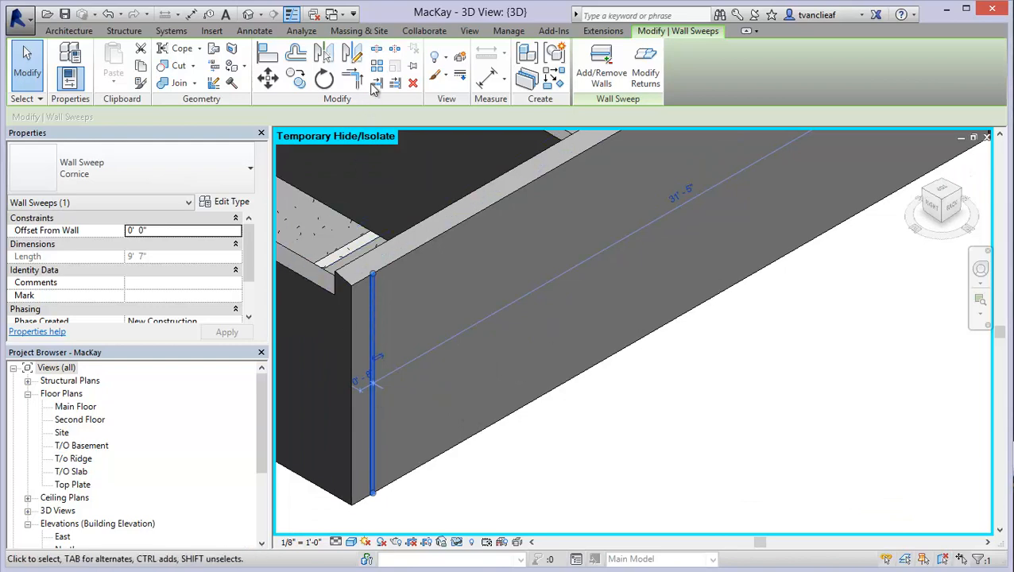
pyautogui.scroll(1, 384, 419)
pyautogui.moveTo(430, 425); pyautogui.dragTo(451, 434, button='middle')
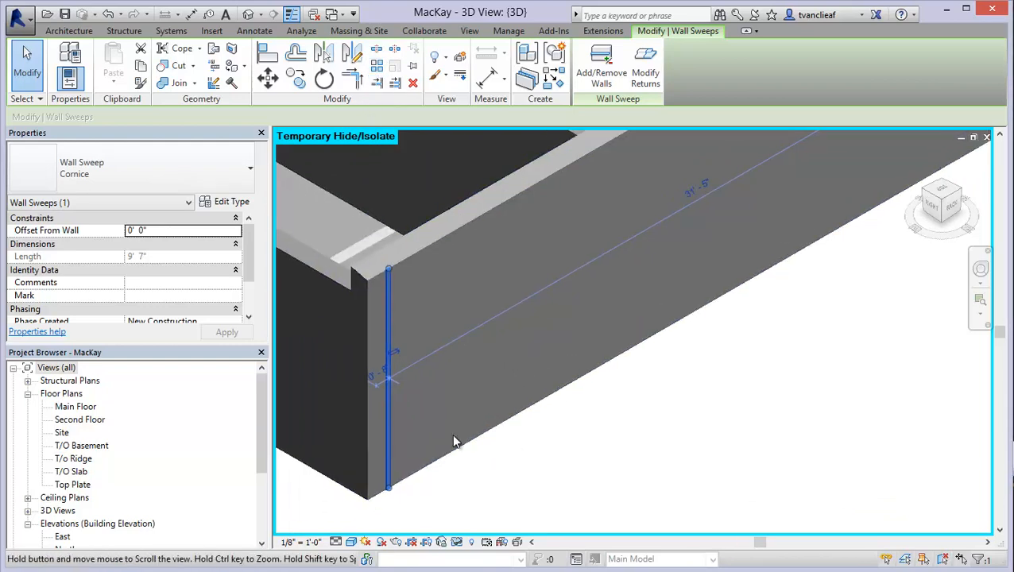
# - In the Main Floor plan, array the wall sweep linearly along the exterior wall, with the second instance 8 inches from the first
pyautogui.doubleClick(71, 407)
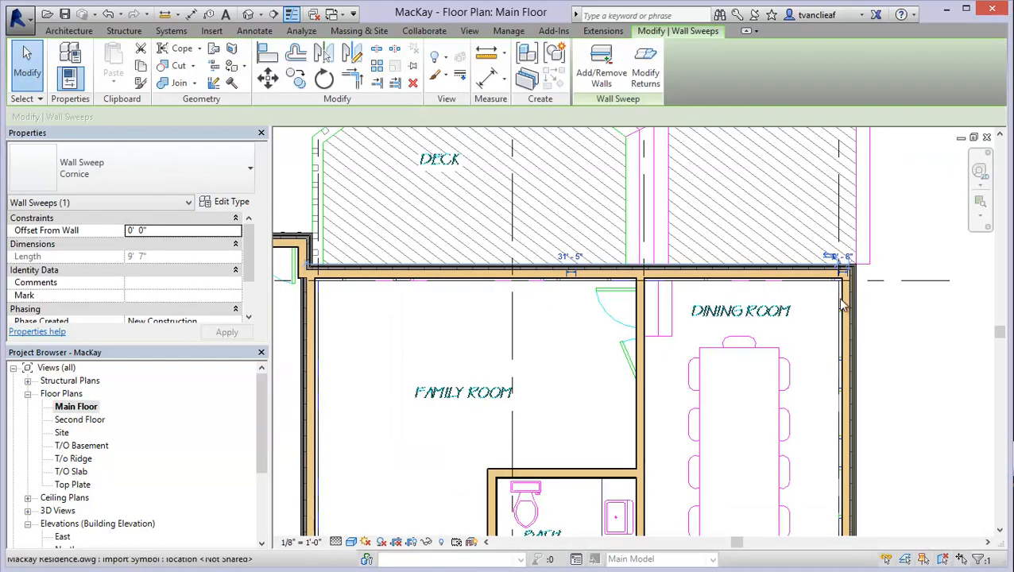
pyautogui.scroll(5, 840, 263)
pyautogui.scroll(3, 843, 266)
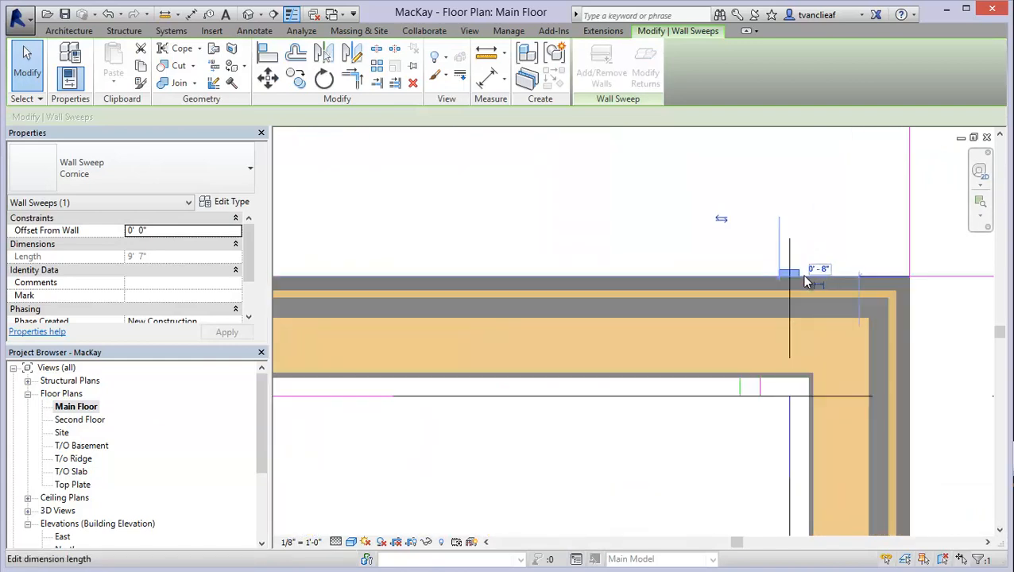
pyautogui.scroll(1, 696, 295)
pyautogui.moveTo(696, 295); pyautogui.dragTo(572, 344, button='middle')
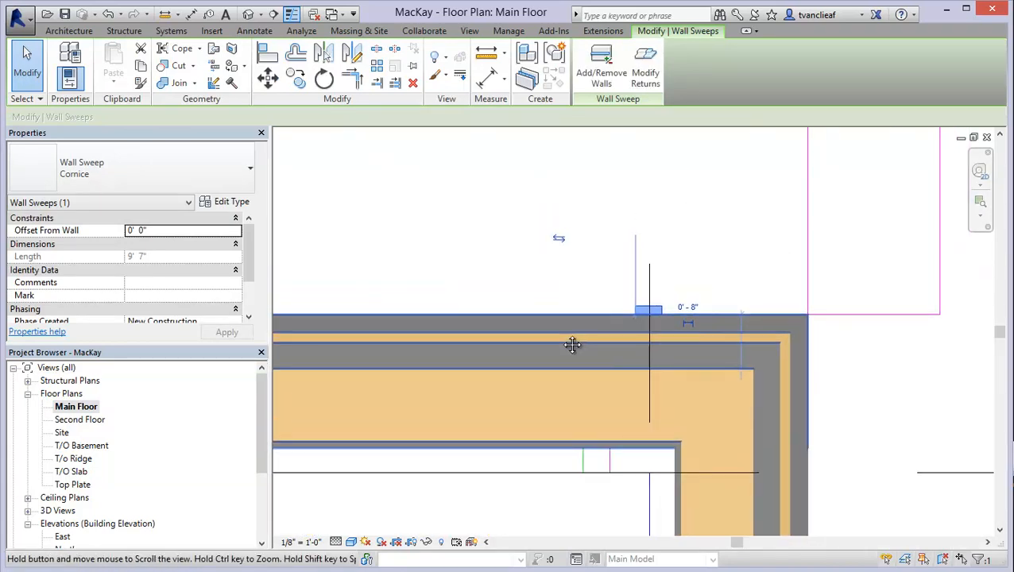
pyautogui.scroll(-1, 555, 342)
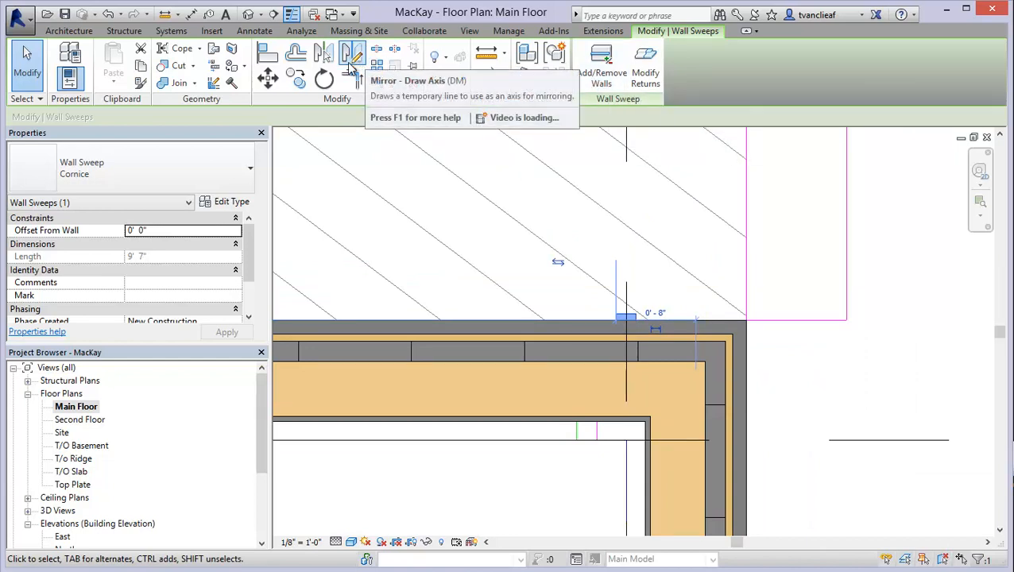
pyautogui.click(377, 66)
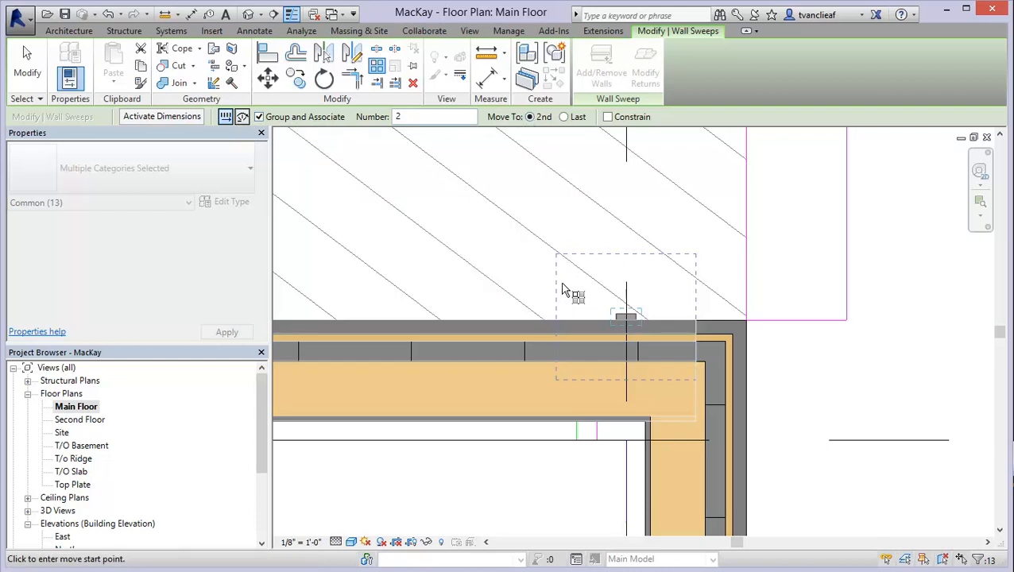
pyautogui.click(627, 315)
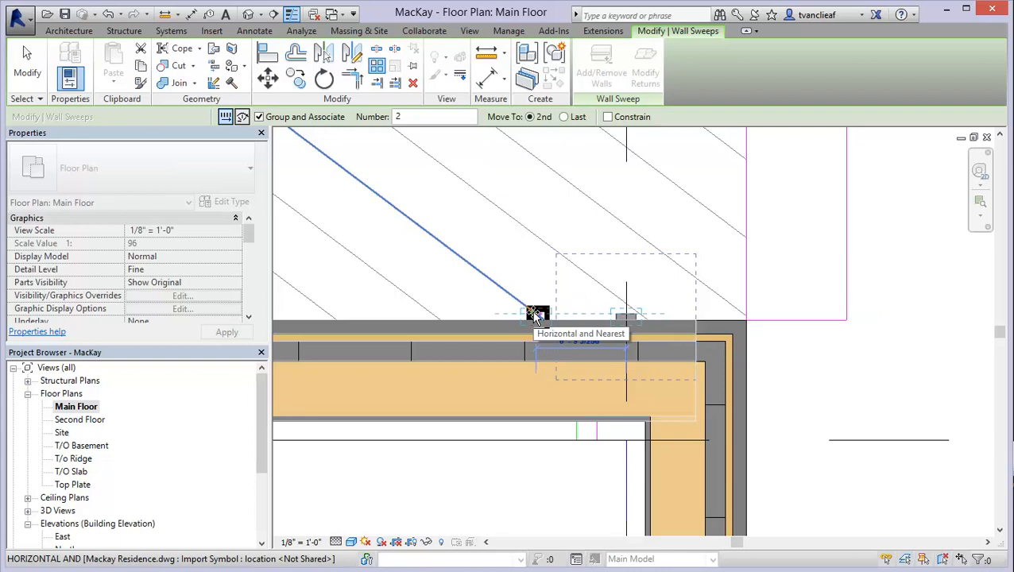
pyautogui.write('8')
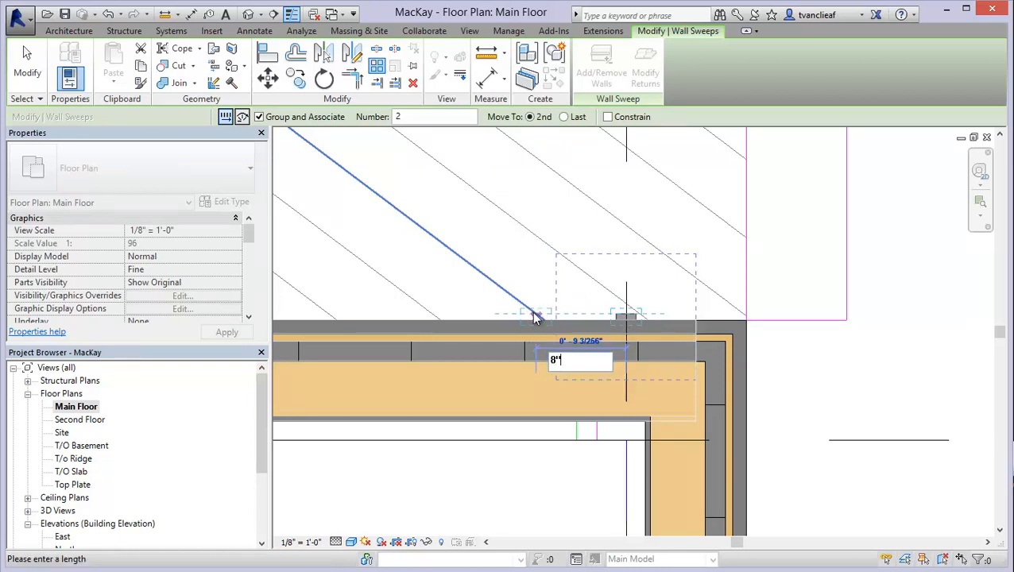
pyautogui.press('Return')
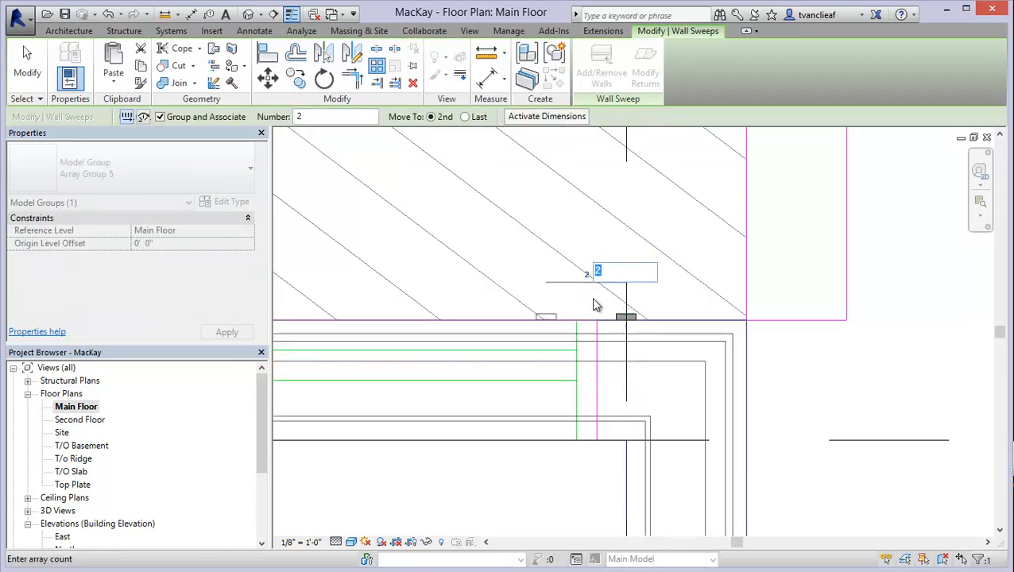
# - Complete the wall sweep array along the exterior wall with 36 instances and raise its count to 52
pyautogui.scroll(-3, 633, 304)
pyautogui.moveTo(494, 292); pyautogui.dragTo(738, 304, button='middle')
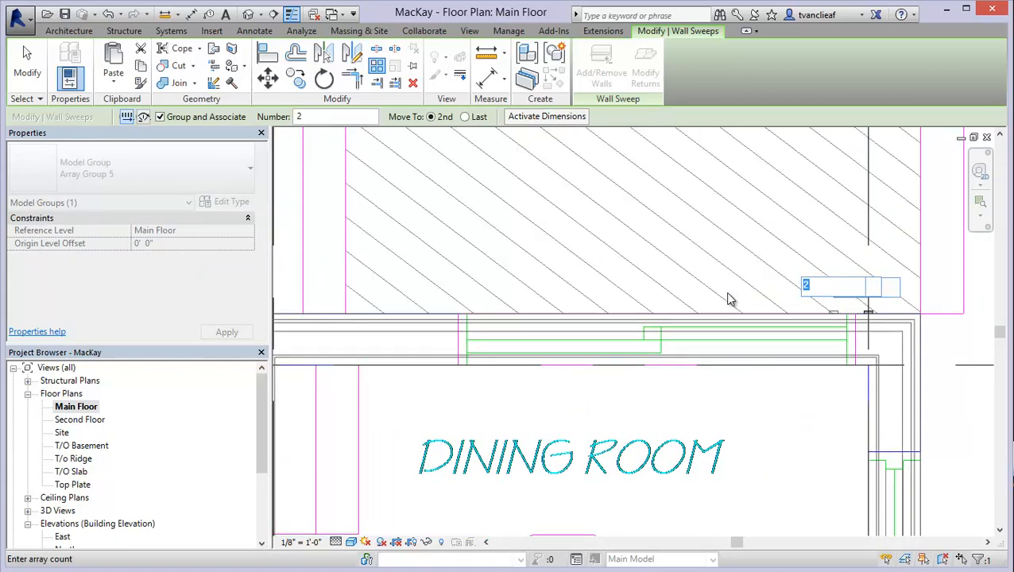
pyautogui.scroll(-2, 730, 300)
pyautogui.scroll(-4, 807, 287)
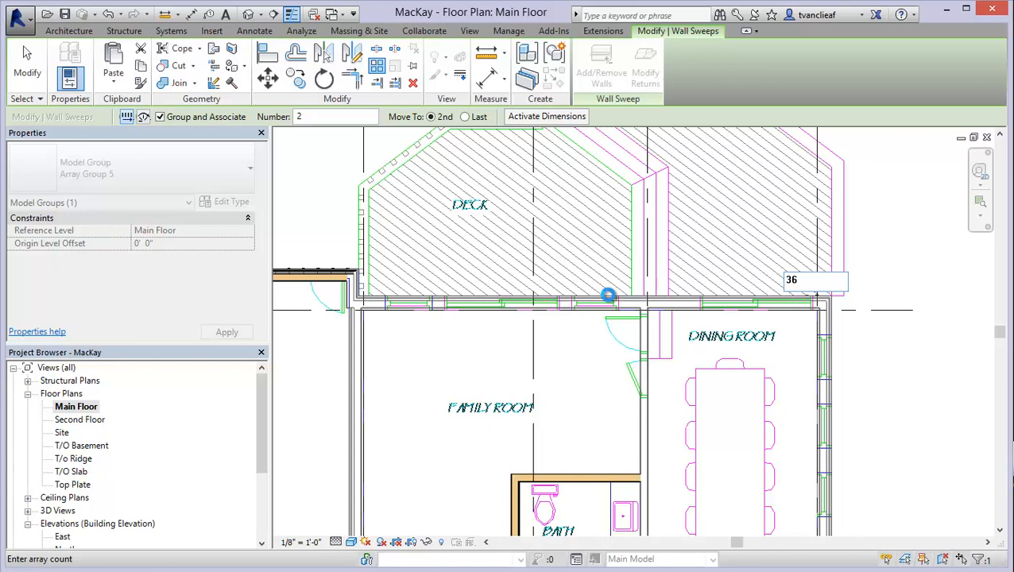
pyautogui.press('Return')
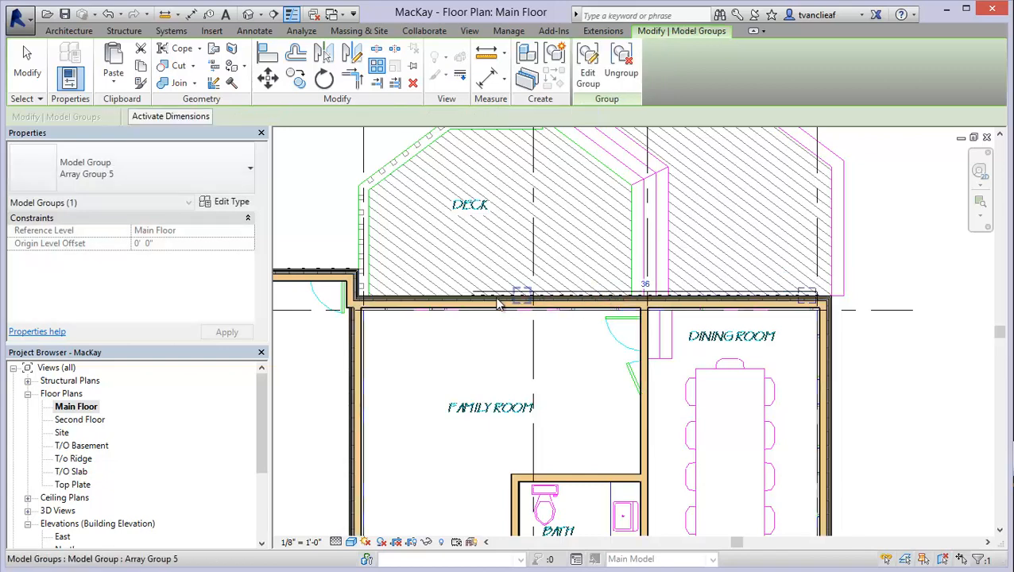
pyautogui.click(645, 283)
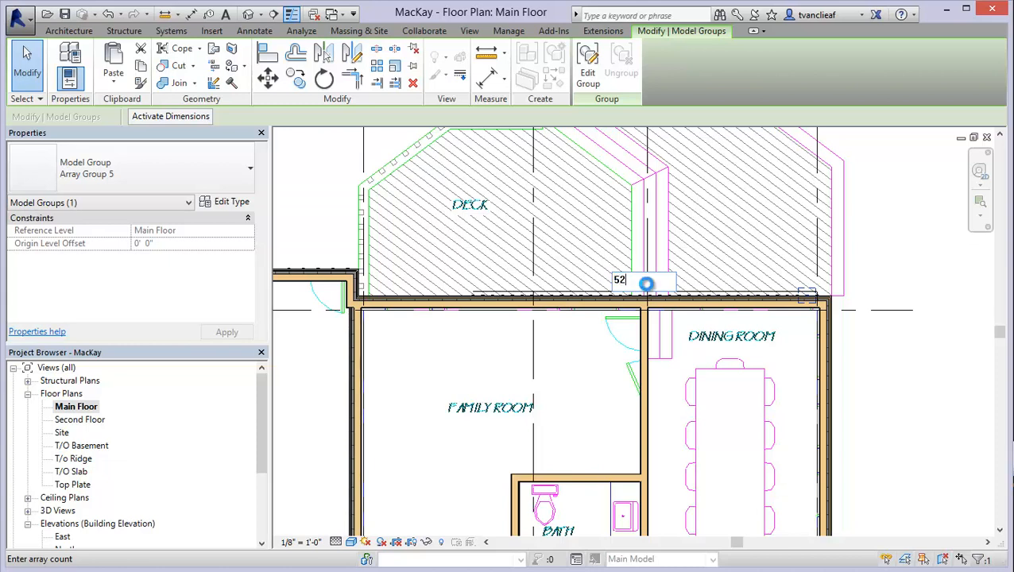
pyautogui.write('52')
pyautogui.press('Return')
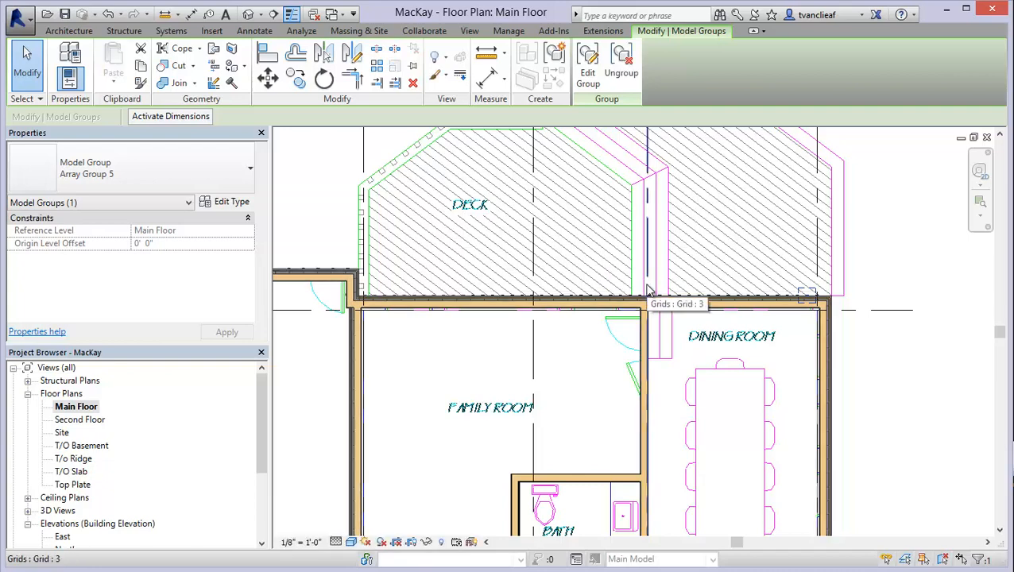
# - Inspect the far end of the batten array where the long exterior wall meets the inside corner
pyautogui.scroll(5, 318, 306)
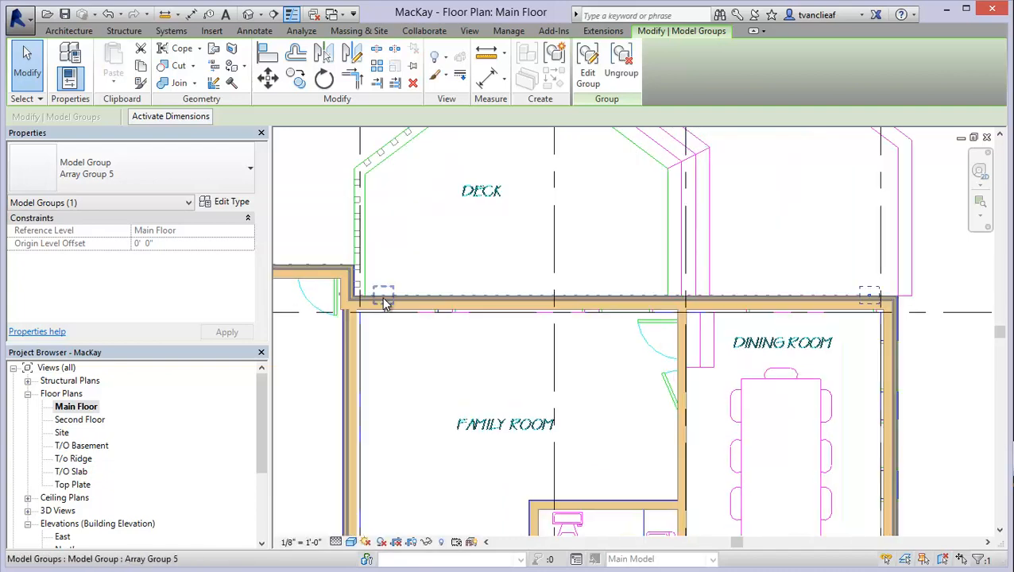
pyautogui.scroll(3, 318, 302)
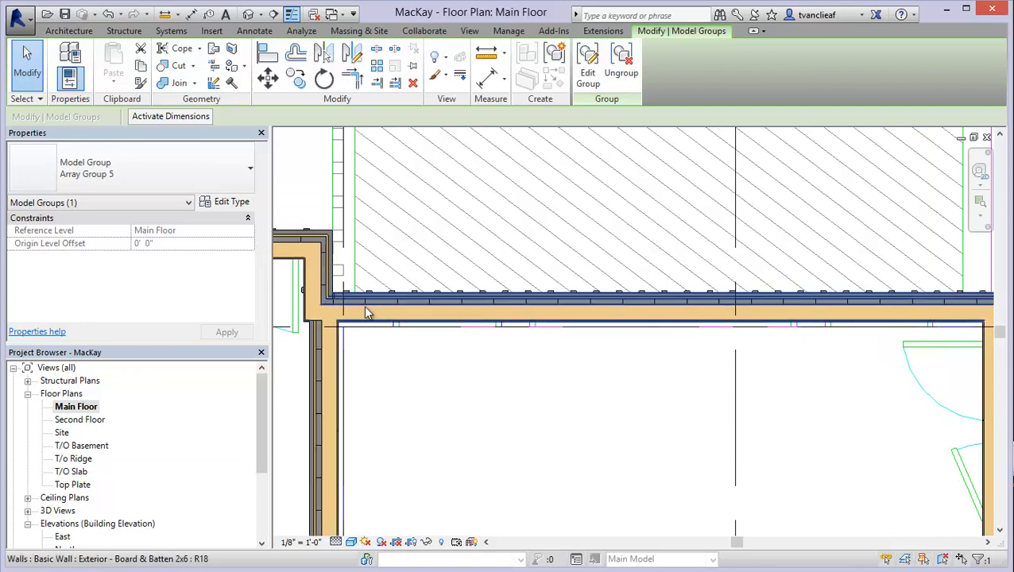
pyautogui.moveTo(347, 302); pyautogui.dragTo(383, 293, button='middle')
pyautogui.scroll(4, 361, 294)
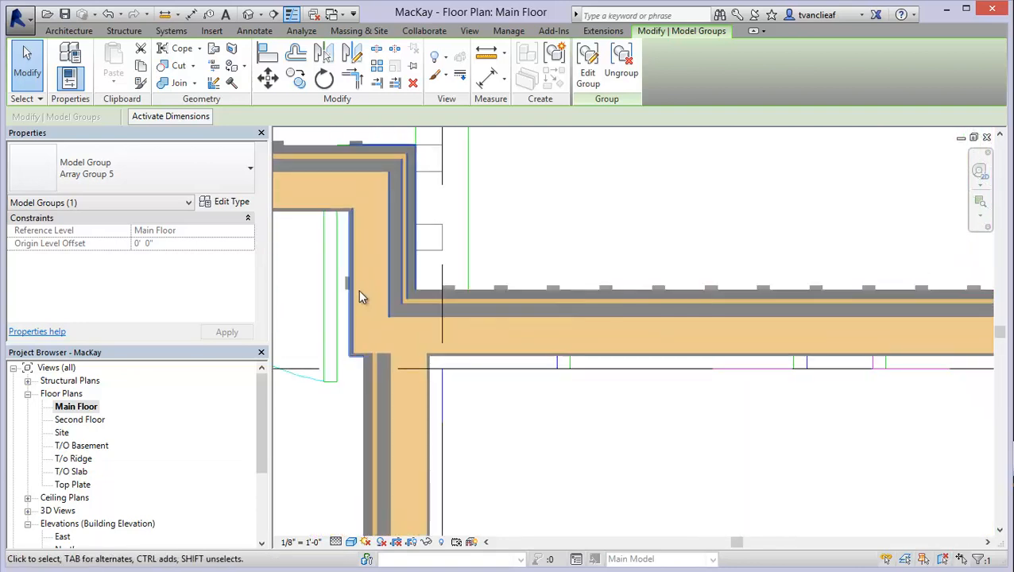
pyautogui.click(411, 329)
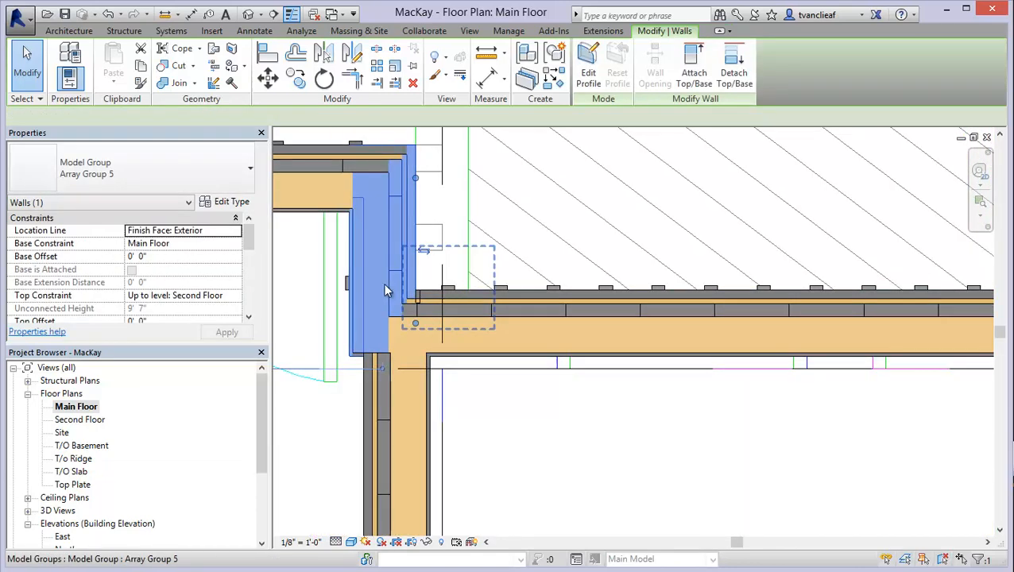
pyautogui.press('Escape')
pyautogui.click(352, 301)
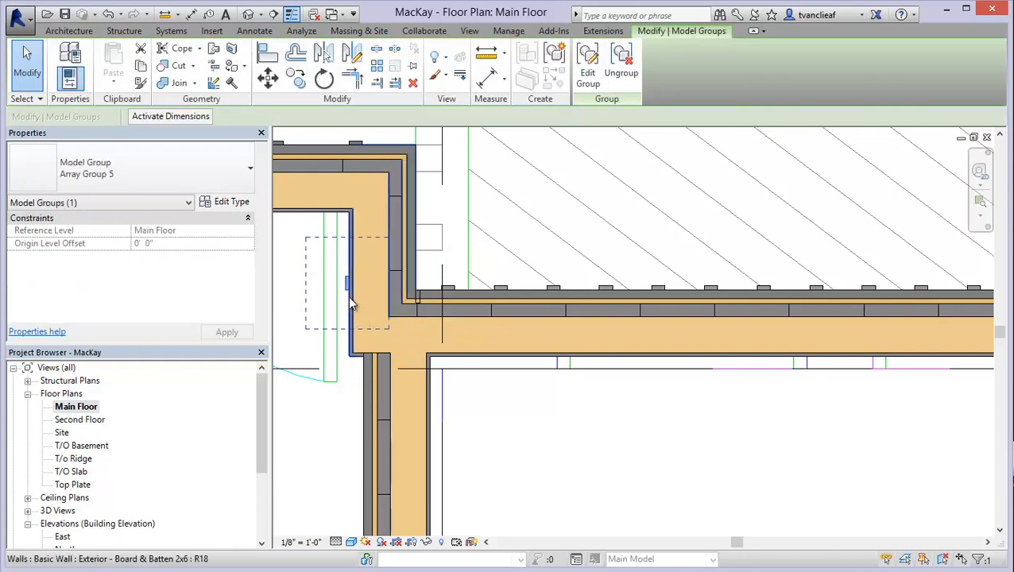
pyautogui.press('Escape')
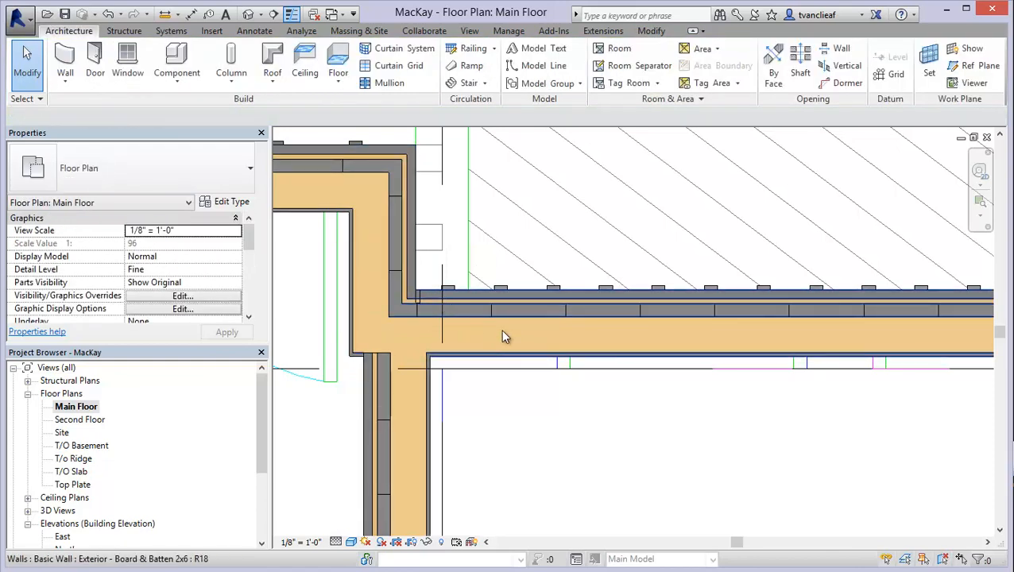
pyautogui.moveTo(502, 340); pyautogui.dragTo(384, 335, button='middle')
pyautogui.scroll(-3, 384, 335)
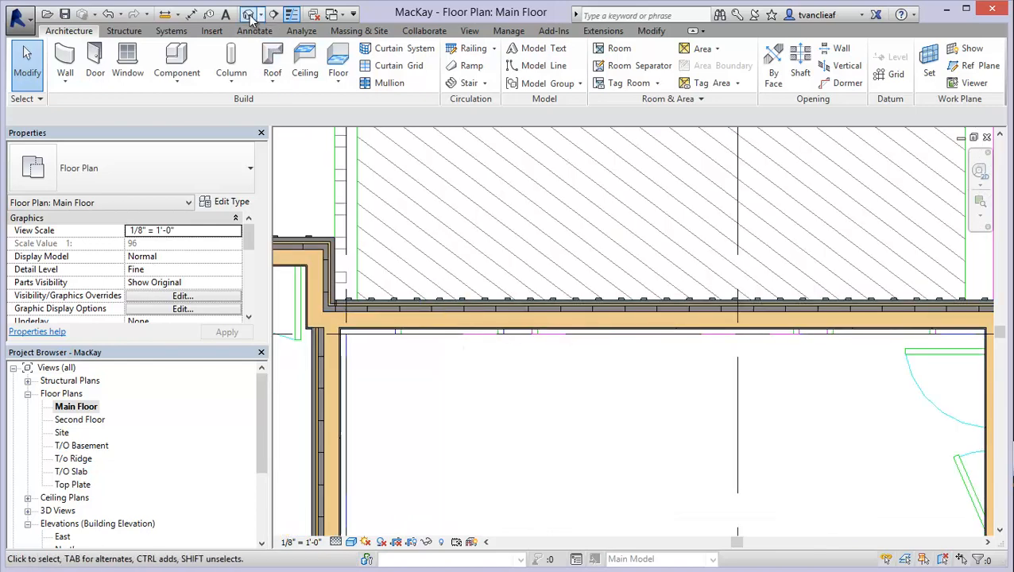
# - Switch to the 3D view and examine the arrayed battens along the long exterior wall
pyautogui.press('3')
pyautogui.press('d')
pyautogui.scroll(-4, 486, 338)
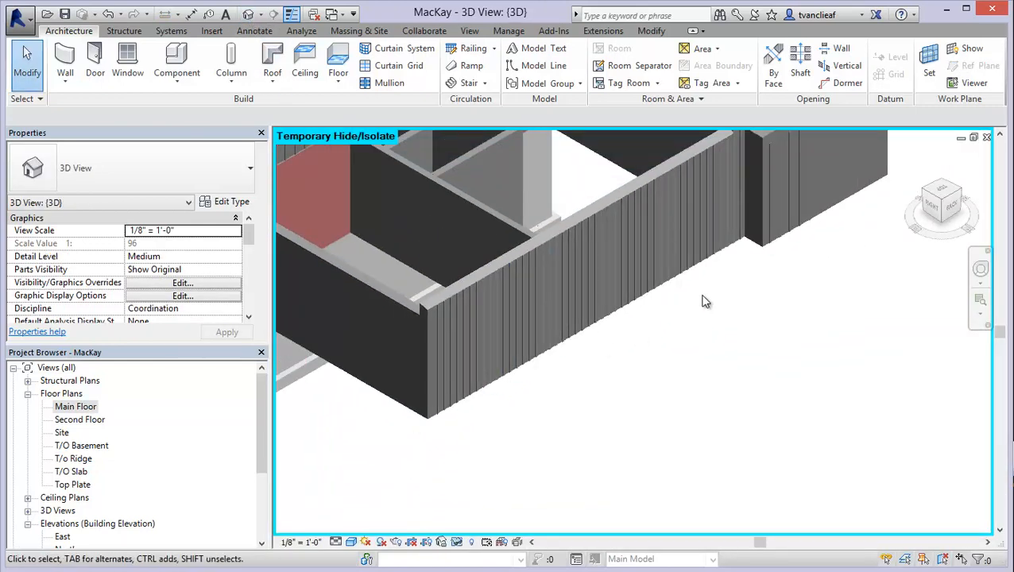
pyautogui.moveTo(686, 297); pyautogui.dragTo(648, 362, button='middle')
pyautogui.scroll(2, 521, 419)
pyautogui.scroll(1, 444, 369)
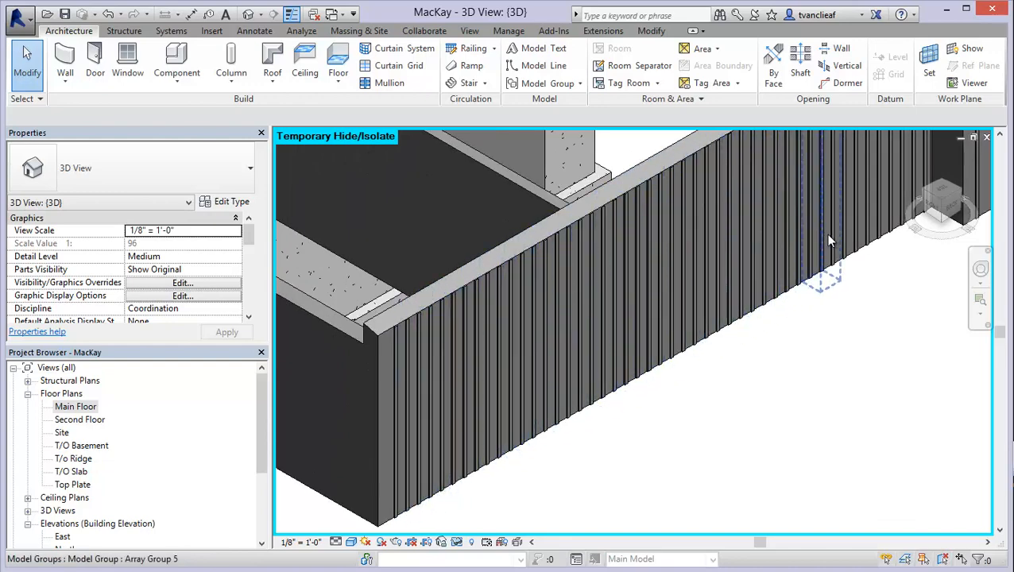
# - Attach the top of the second-floor board-and-batten gable wall to the roof above it
pyautogui.scroll(-2, 666, 311)
pyautogui.moveTo(628, 290); pyautogui.dragTo(726, 329, button='middle')
pyautogui.scroll(-2, 681, 312)
pyautogui.moveTo(482, 296); pyautogui.dragTo(509, 398, button='middle')
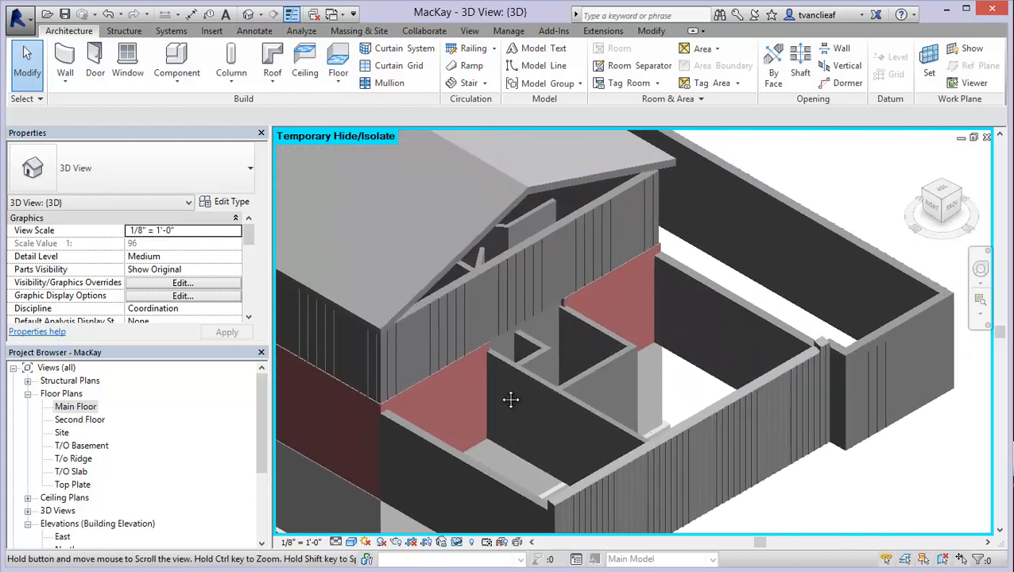
pyautogui.scroll(1, 575, 312)
pyautogui.scroll(1, 502, 286)
pyautogui.scroll(2, 501, 284)
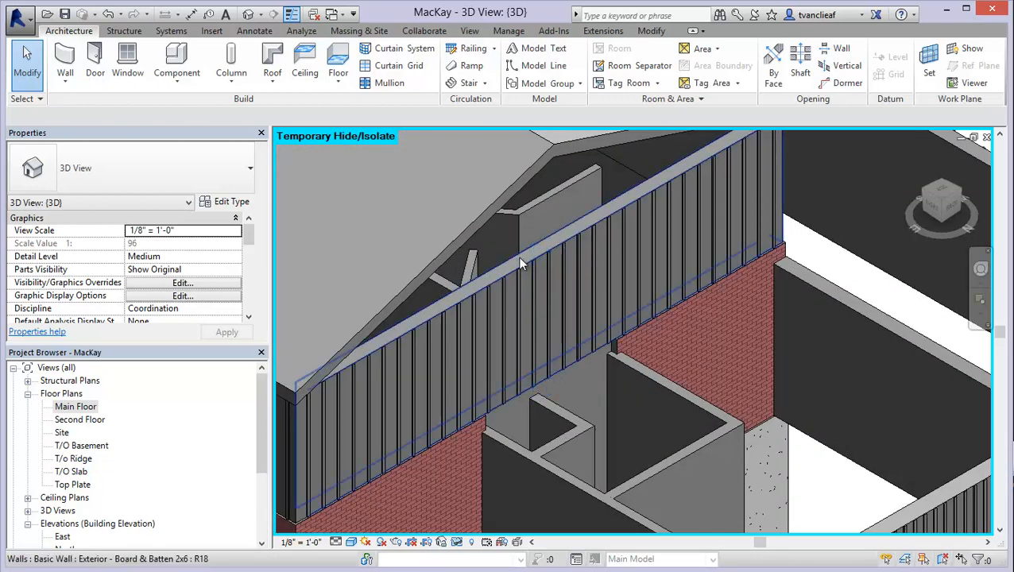
pyautogui.scroll(1, 519, 259)
pyautogui.moveTo(544, 282); pyautogui.dragTo(583, 318, button='middle')
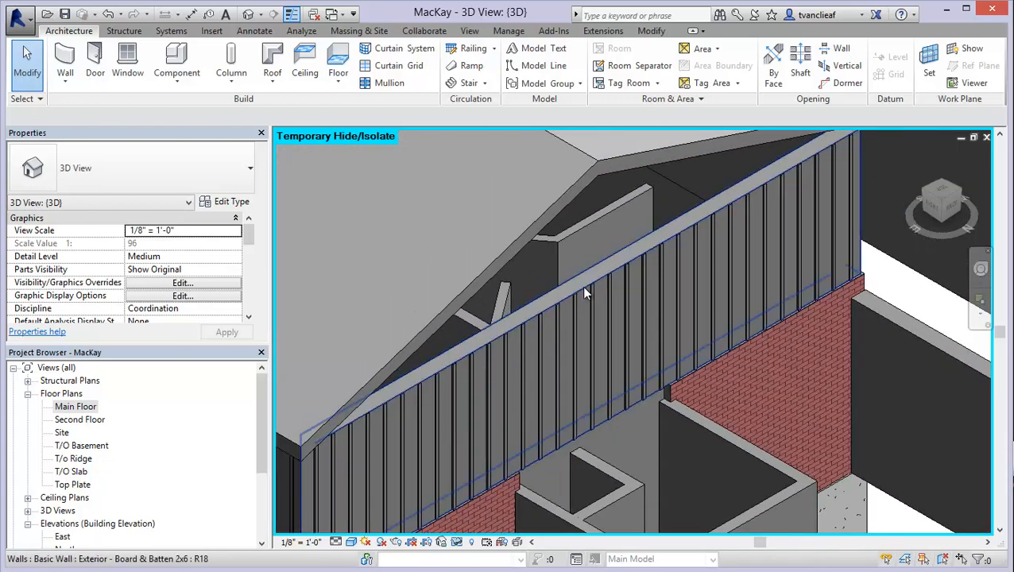
pyautogui.click(582, 287)
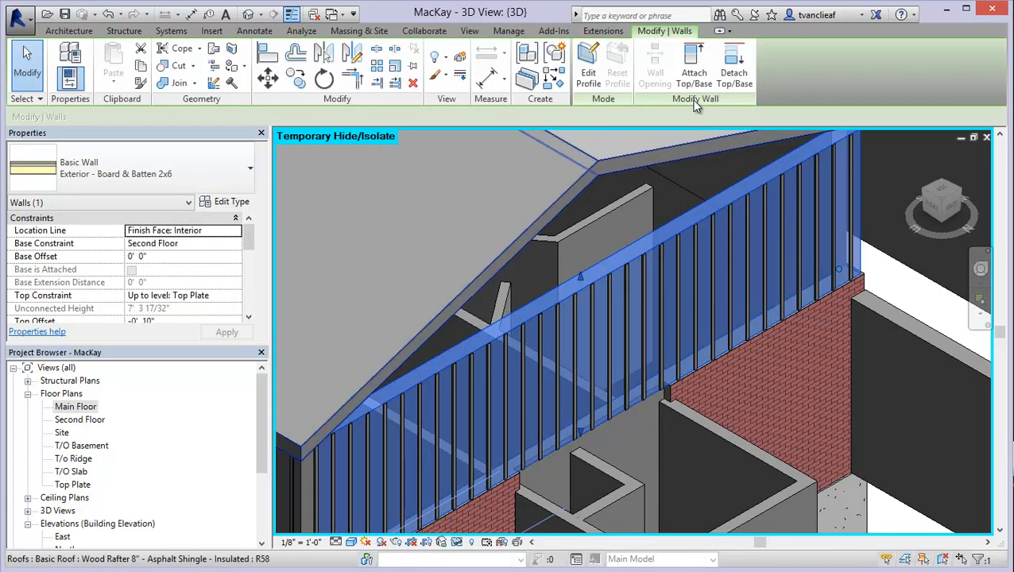
pyautogui.click(694, 67)
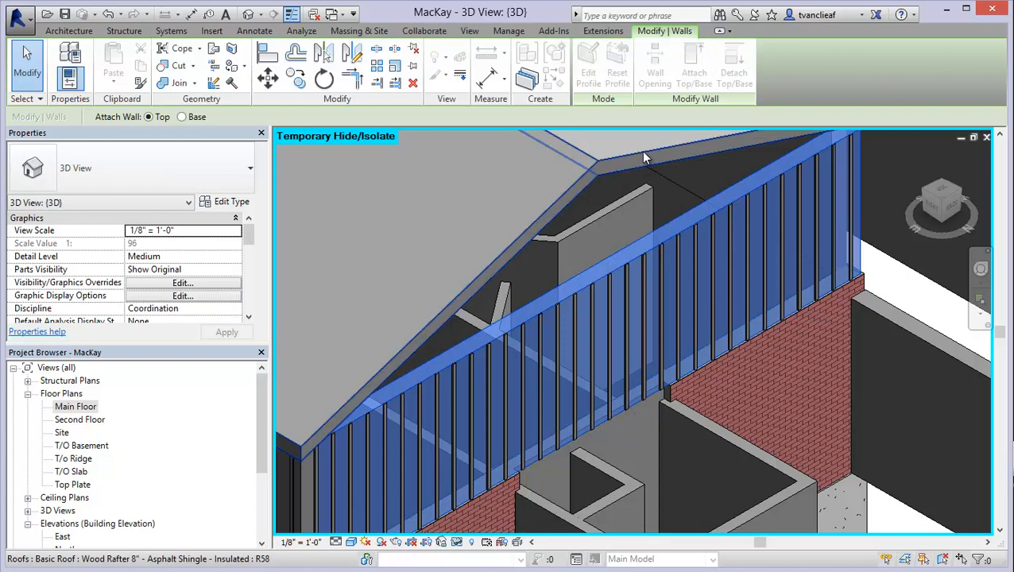
pyautogui.click(643, 153)
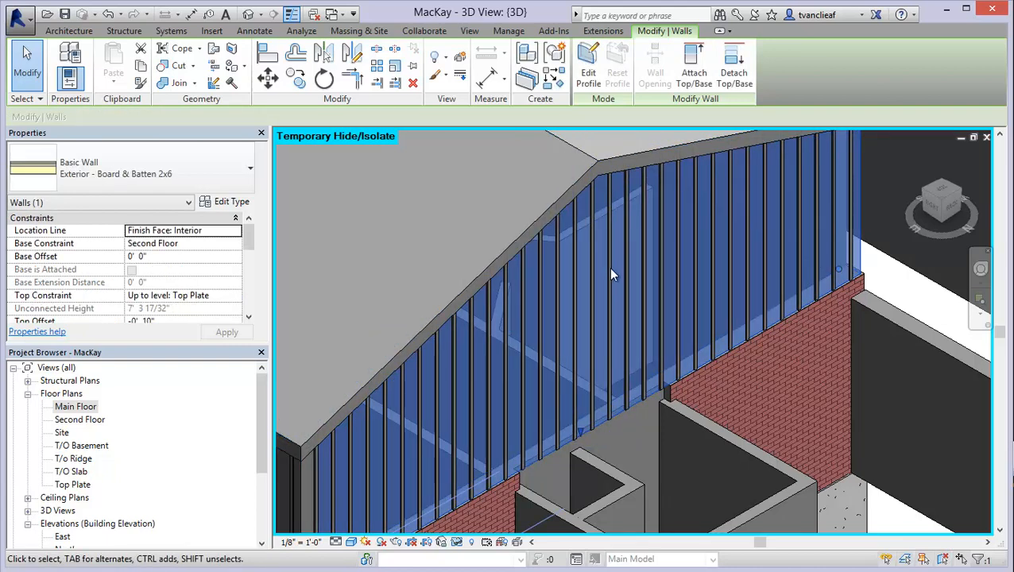
pyautogui.press('Escape')
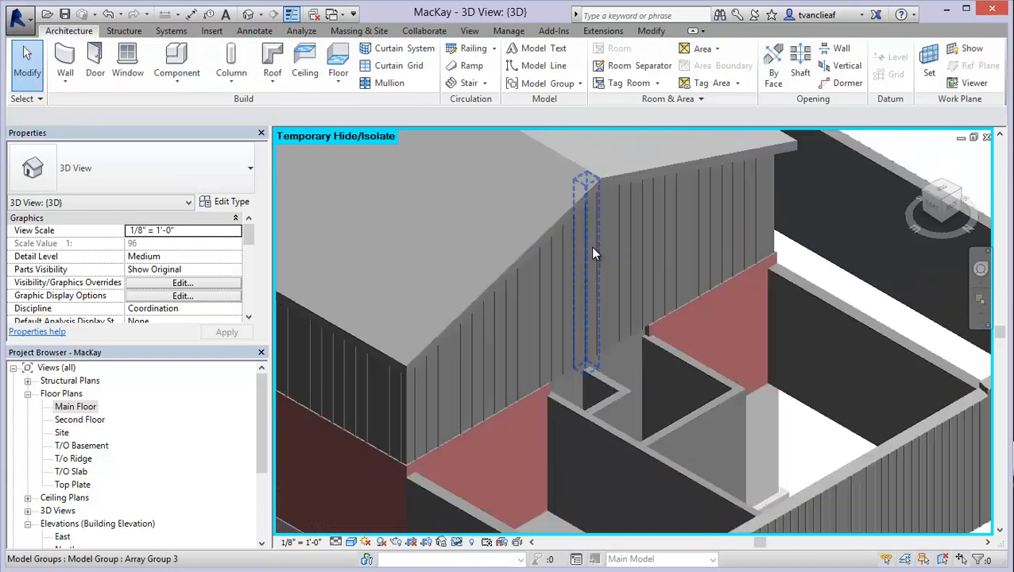
# - Set the slope of the roof above the gable wall to 6" / 12"
pyautogui.scroll(-1, 593, 248)
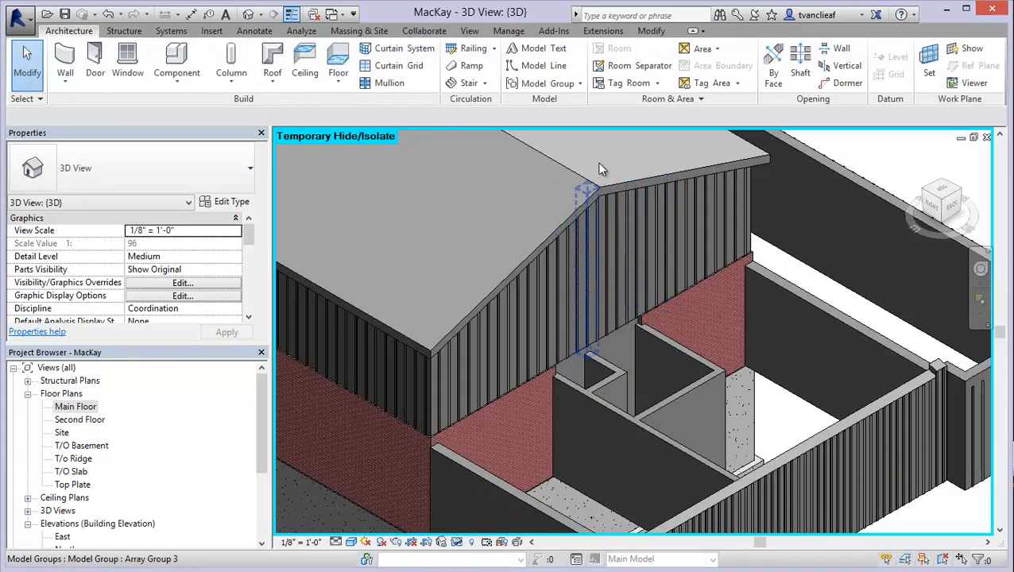
pyautogui.click(581, 173)
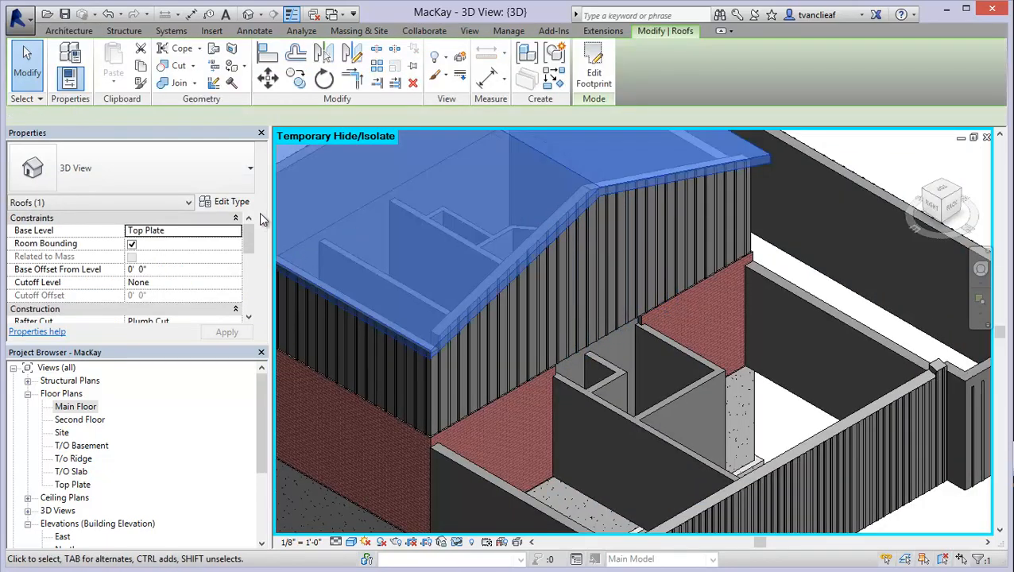
pyautogui.scroll(-5, 239, 262)
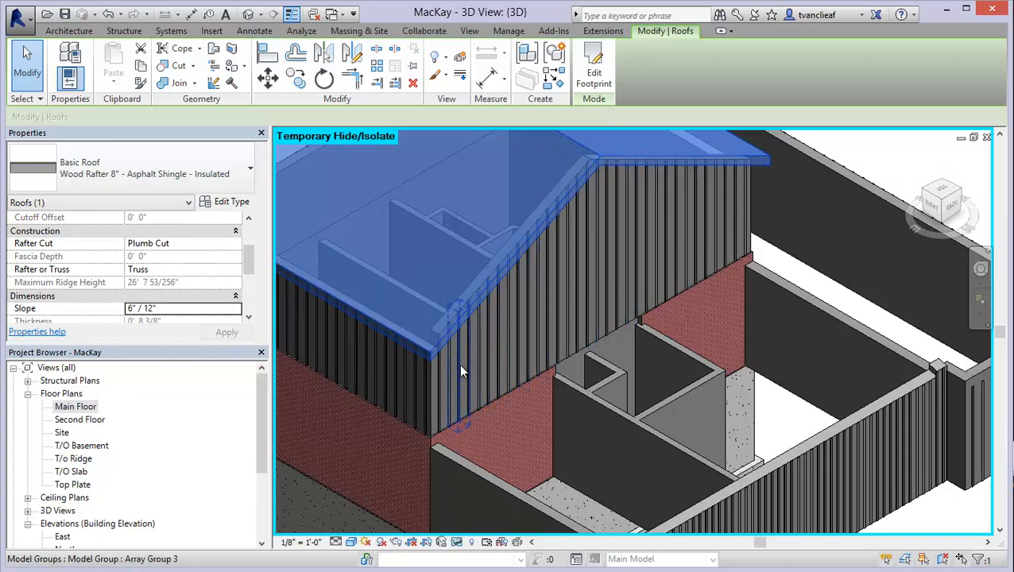
pyautogui.click(872, 143)
# - Examine the partly battened Batten wall on the short exterior wall beyond the long wall's jog
pyautogui.moveTo(618, 280); pyautogui.dragTo(473, 262, button='middle')
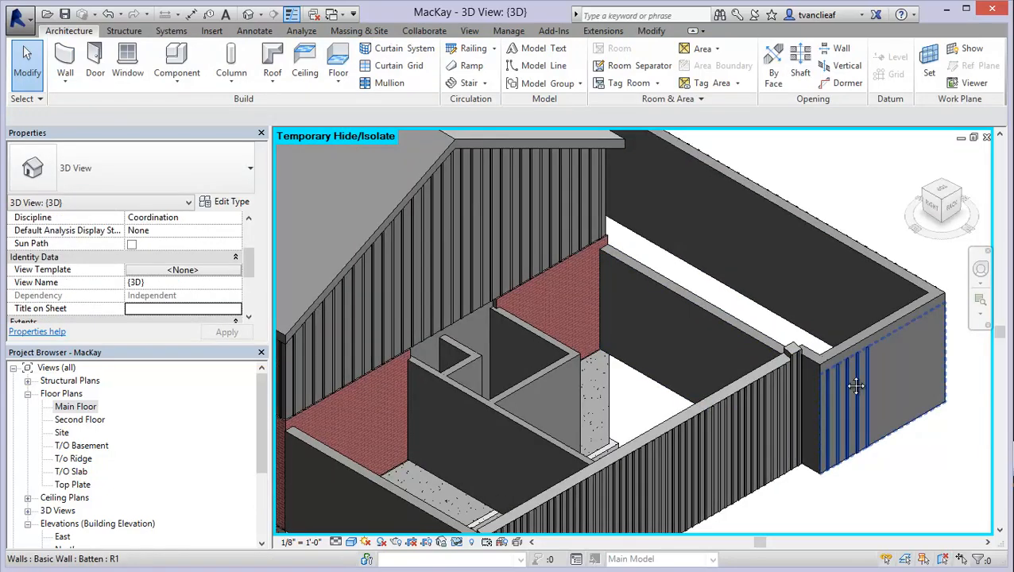
pyautogui.moveTo(855, 375); pyautogui.dragTo(720, 342, button='middle')
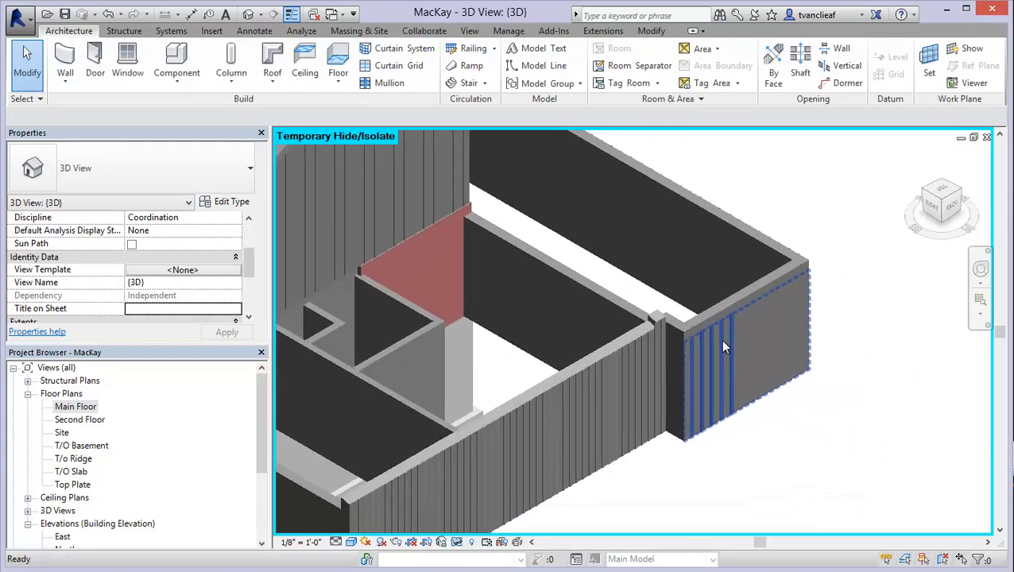
pyautogui.click(710, 382)
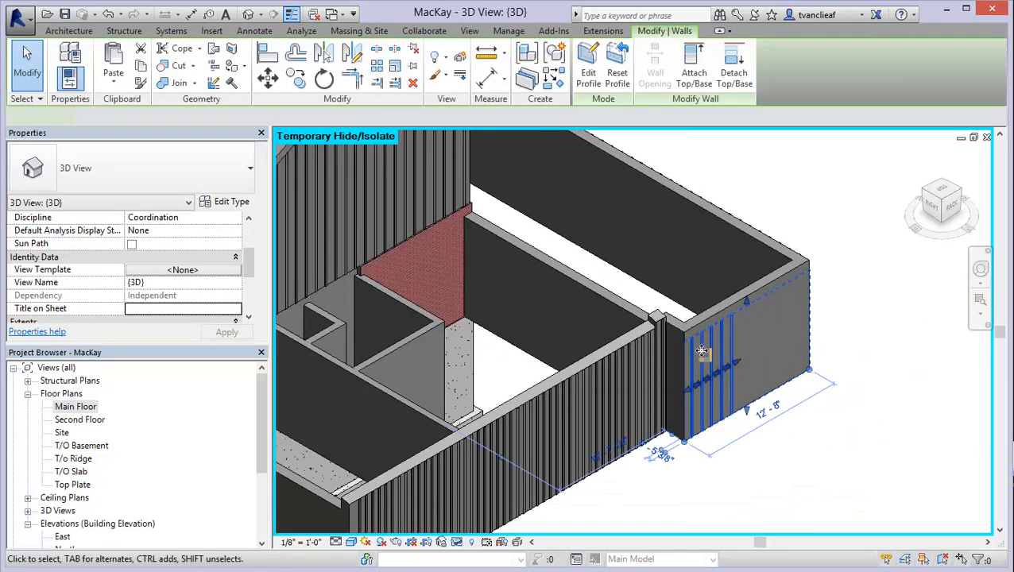
pyautogui.click(779, 470)
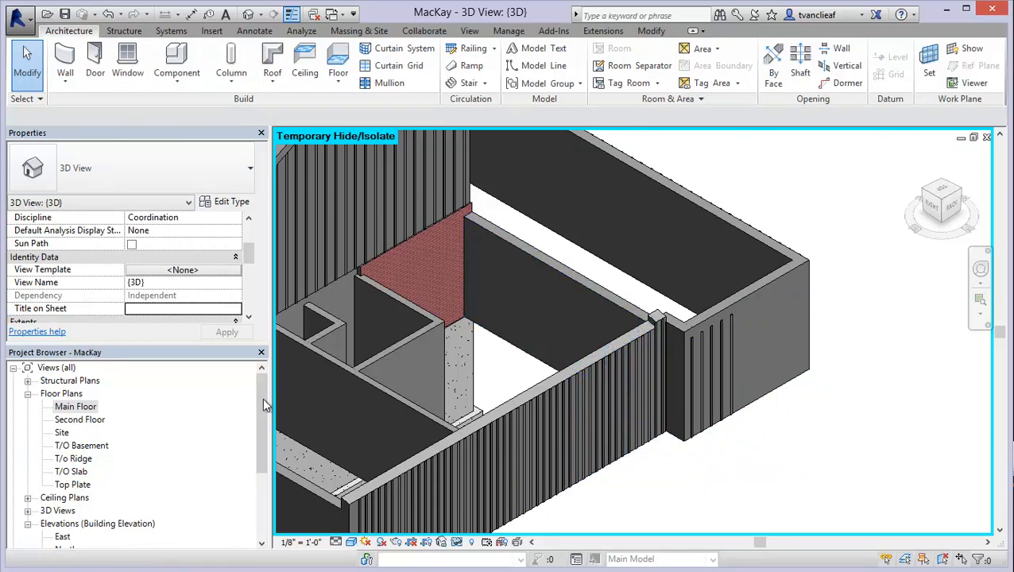
# - In the Main Floor plan, reset the edited profile of the Batten wall along the 12' - 8" exterior wall
pyautogui.doubleClick(77, 407)
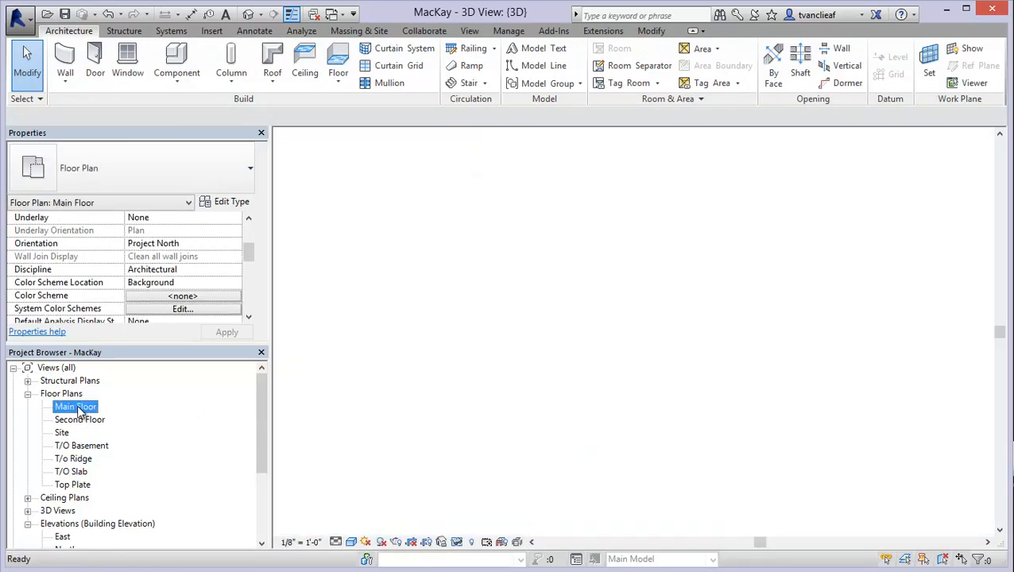
pyautogui.scroll(3, 460, 350)
pyautogui.moveTo(459, 351); pyautogui.dragTo(955, 397, button='middle')
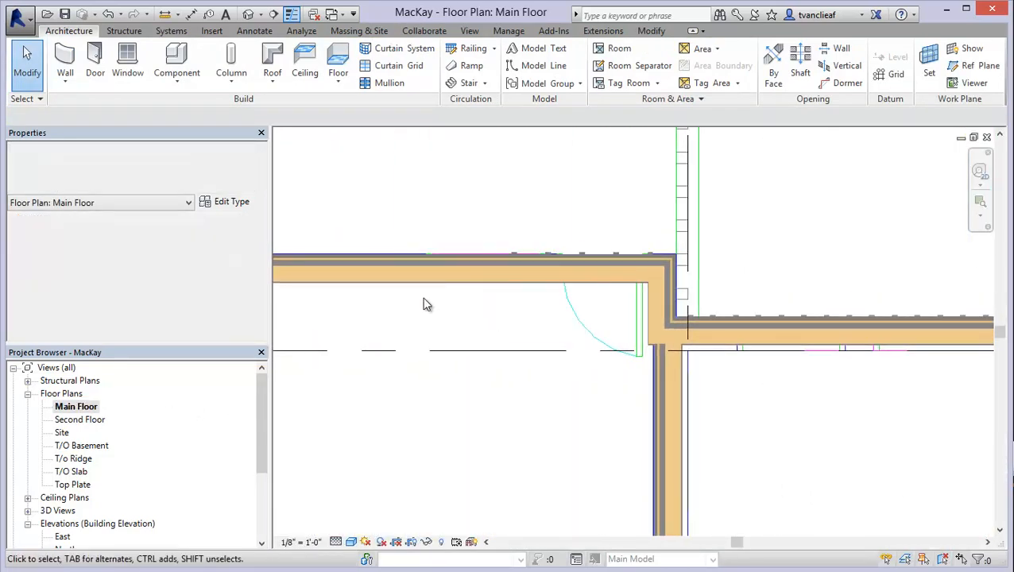
pyautogui.moveTo(593, 347); pyautogui.dragTo(837, 408, button='middle')
pyautogui.scroll(1, 848, 318)
pyautogui.scroll(2, 861, 317)
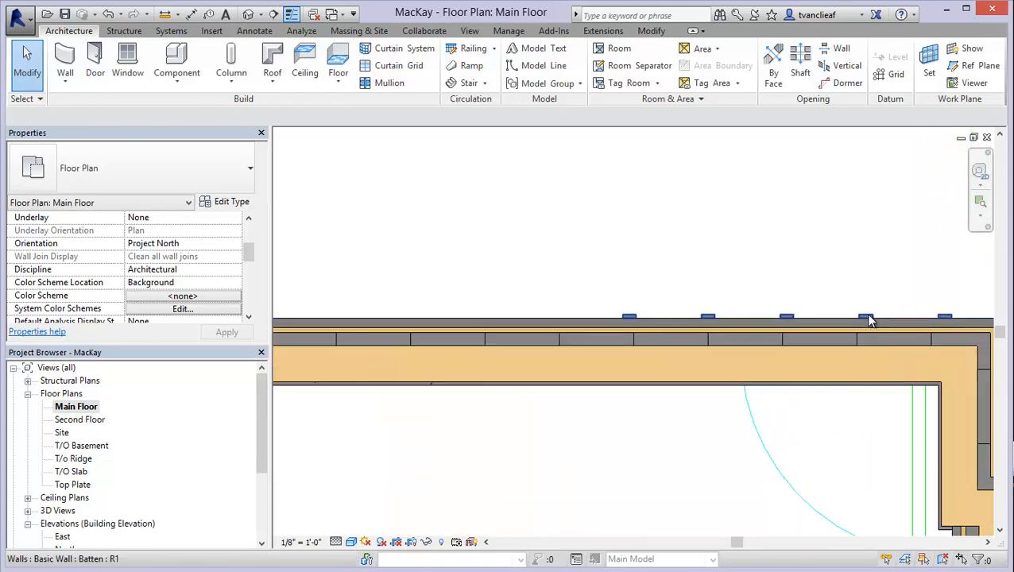
pyautogui.click(875, 321)
pyautogui.scroll(-1, 590, 341)
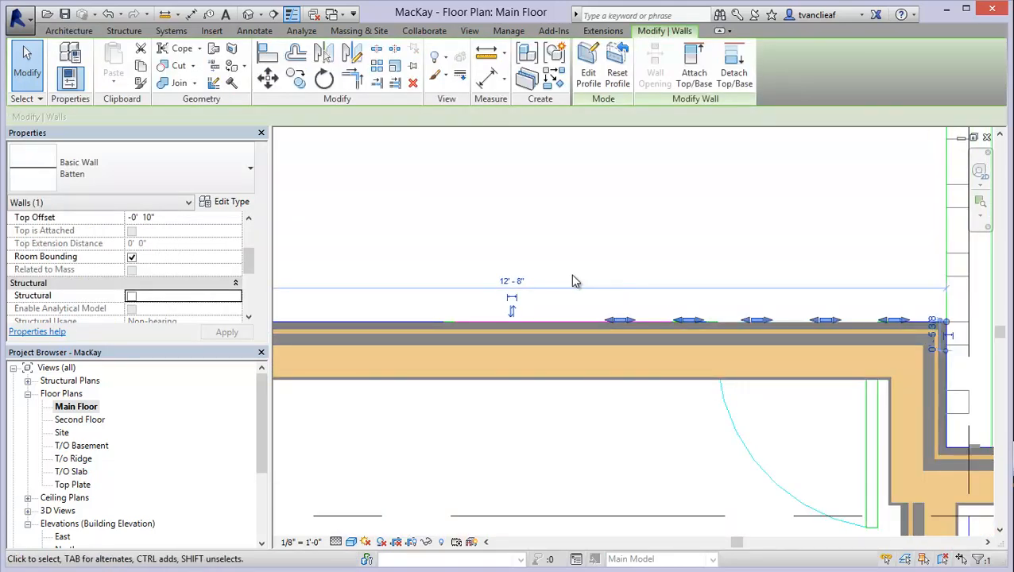
pyautogui.moveTo(564, 277); pyautogui.dragTo(665, 263, button='middle')
pyautogui.scroll(-1, 638, 274)
pyautogui.scroll(-1, 666, 269)
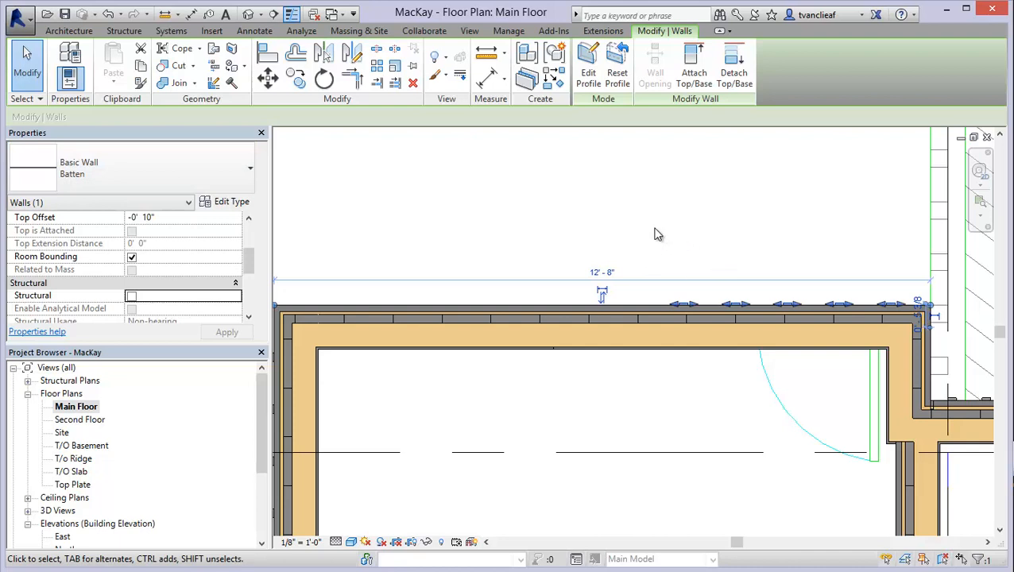
pyautogui.moveTo(658, 235); pyautogui.dragTo(676, 233, button='middle')
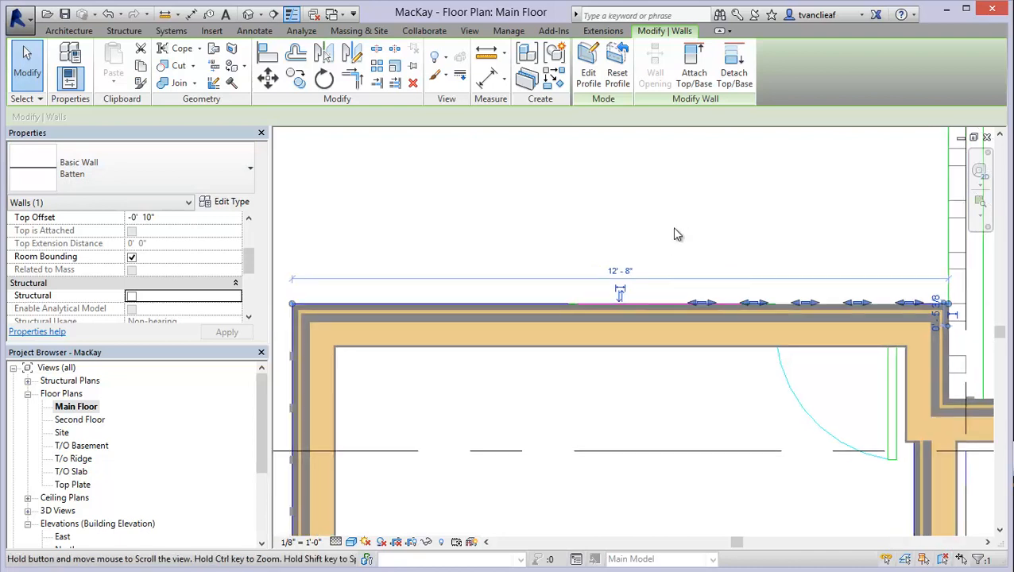
pyautogui.click(619, 78)
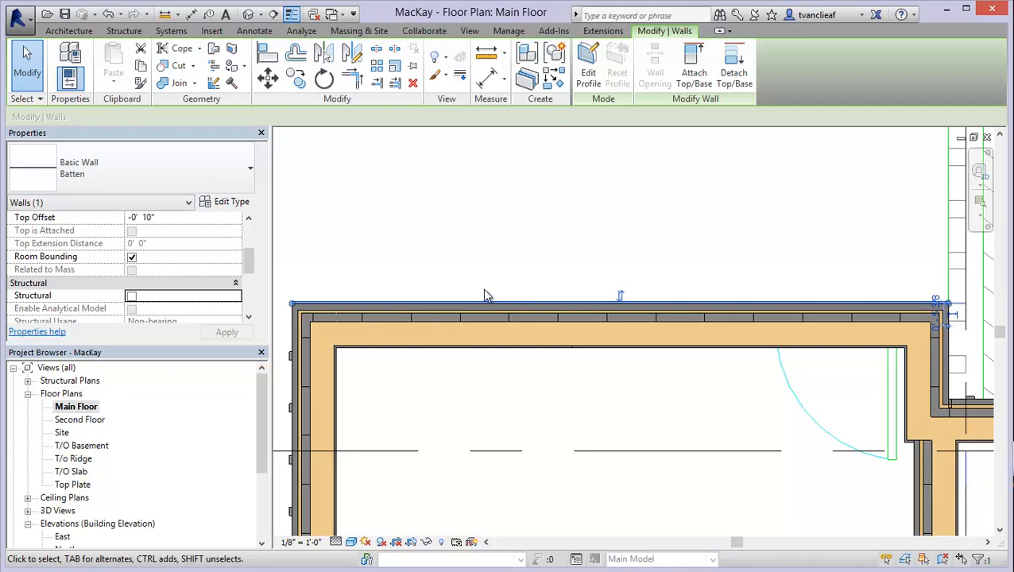
# - Start editing the profile of the Batten wall along the 12' - 8" exterior wall in the North elevation
pyautogui.click(628, 168)
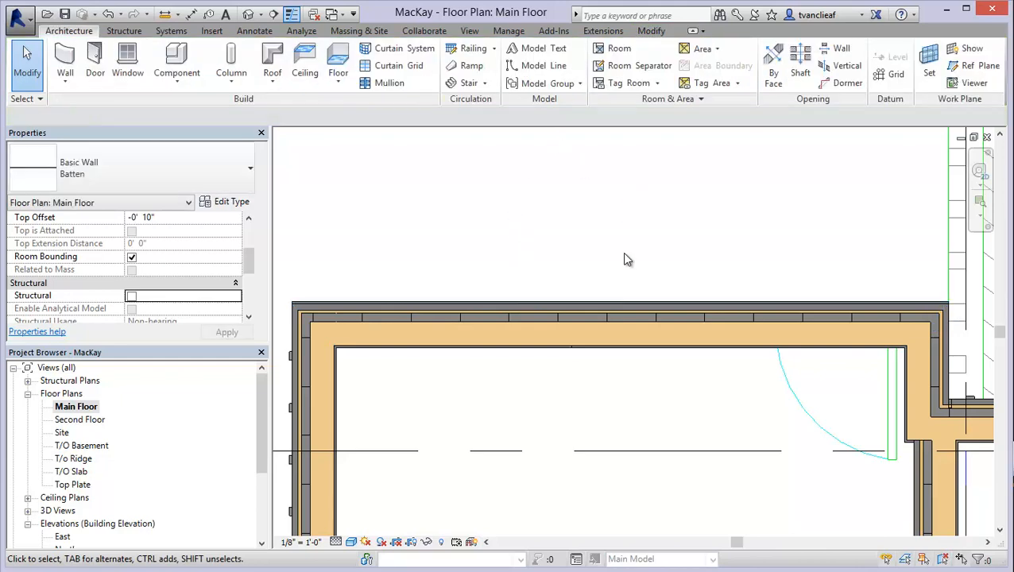
pyautogui.click(604, 321)
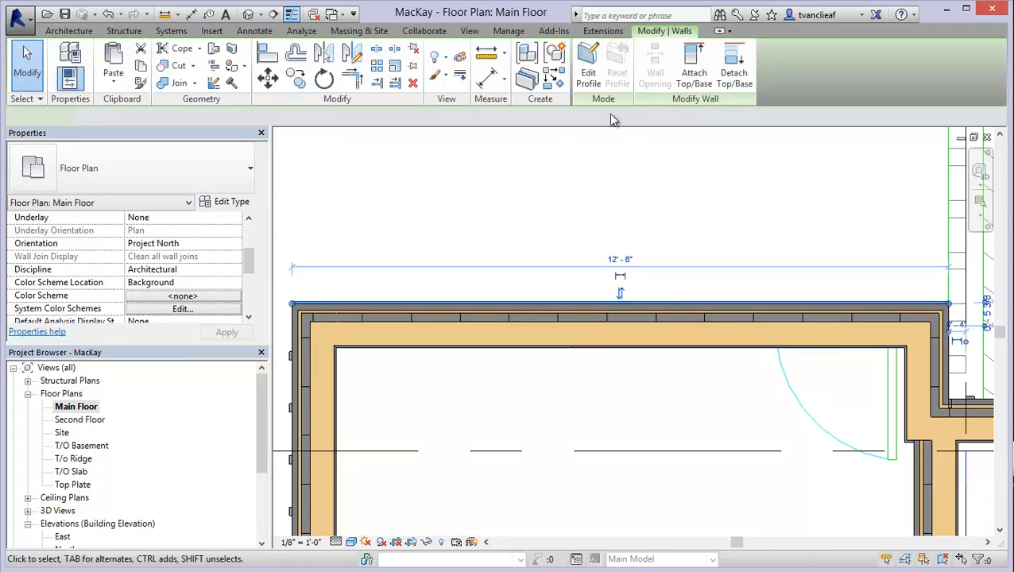
pyautogui.click(593, 75)
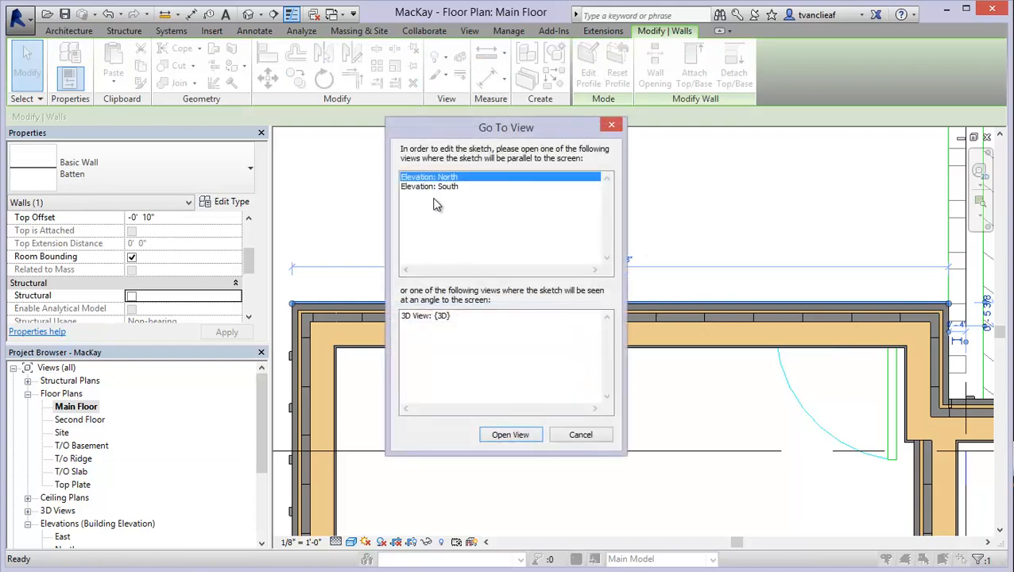
pyautogui.click(509, 432)
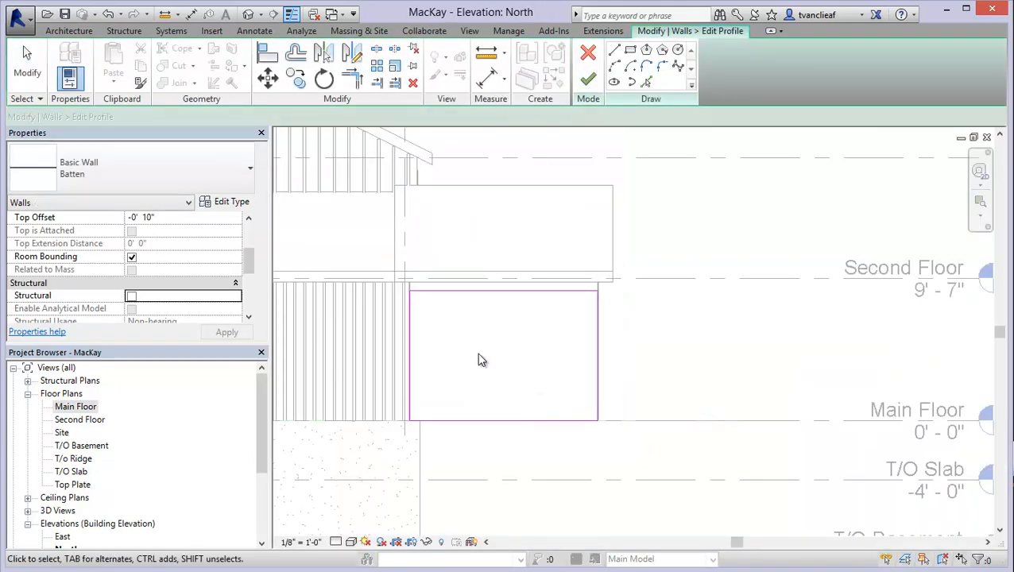
# - Sketch a rectangle about 1' wide over the profile's full height, starting at the top corner of the foundation wall
pyautogui.scroll(5, 449, 376)
pyautogui.moveTo(448, 376); pyautogui.dragTo(536, 357, button='middle')
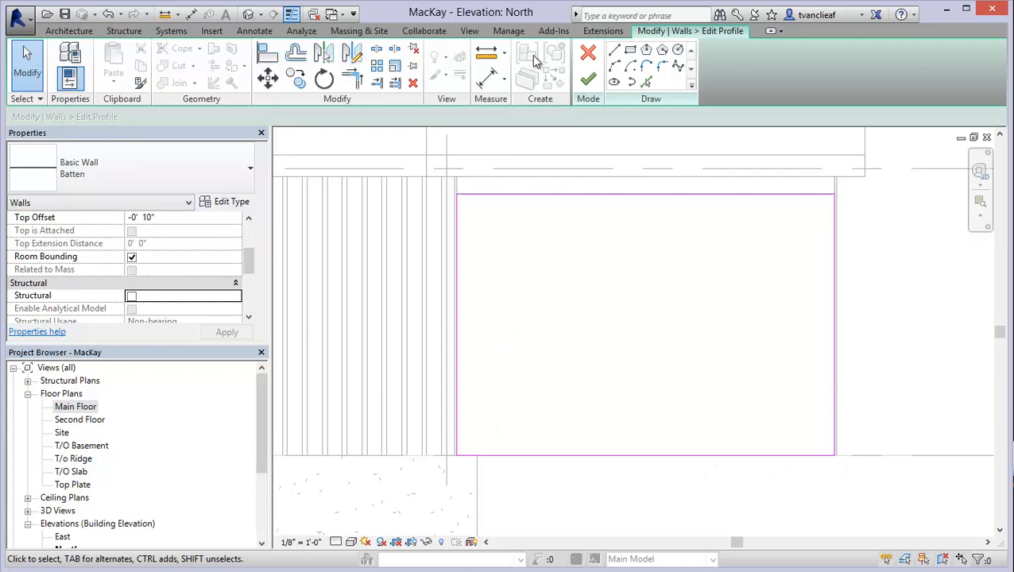
pyautogui.click(632, 53)
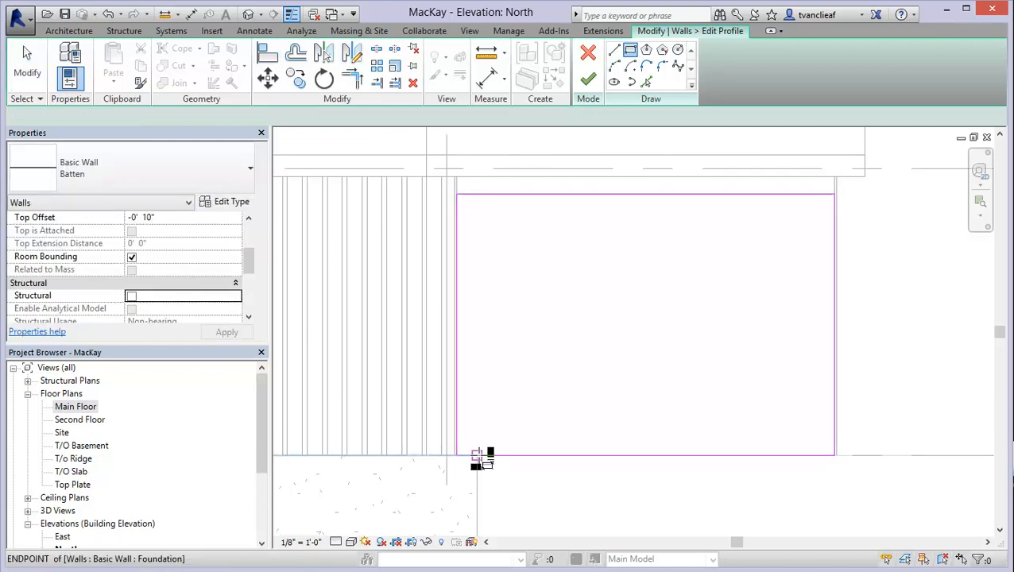
pyautogui.click(477, 455)
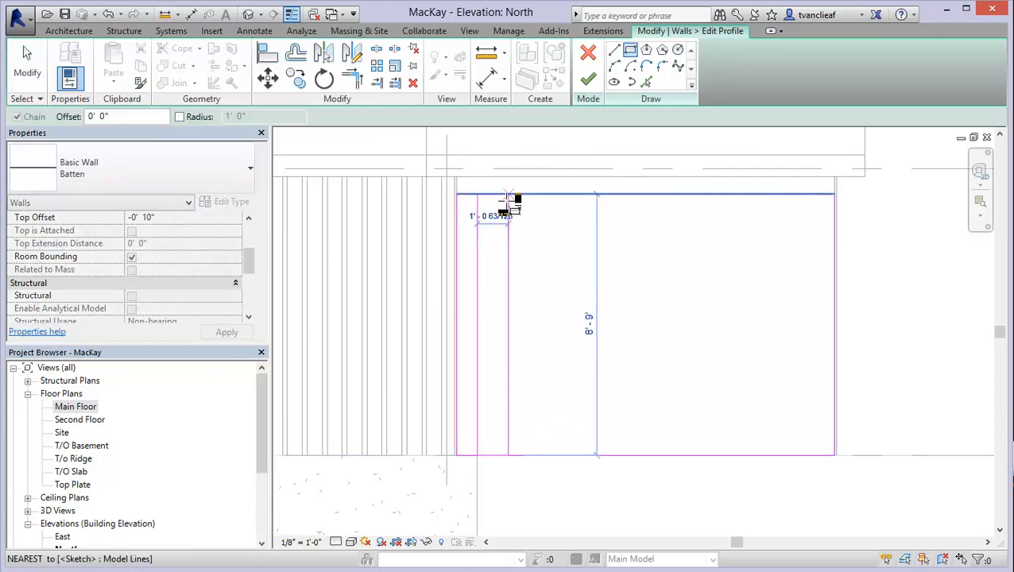
pyautogui.click(510, 251)
pyautogui.scroll(1, 525, 315)
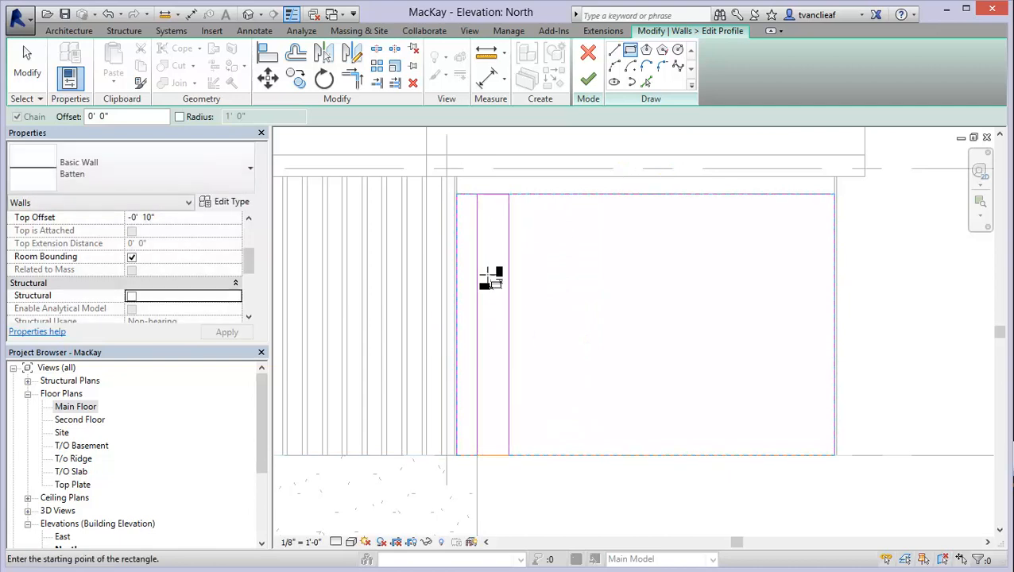
pyautogui.scroll(1, 481, 239)
pyautogui.press('Escape')
# - Try setting the rectangle's width to 1" by moving its vertical edge nearest the already battened wall
pyautogui.click(478, 215)
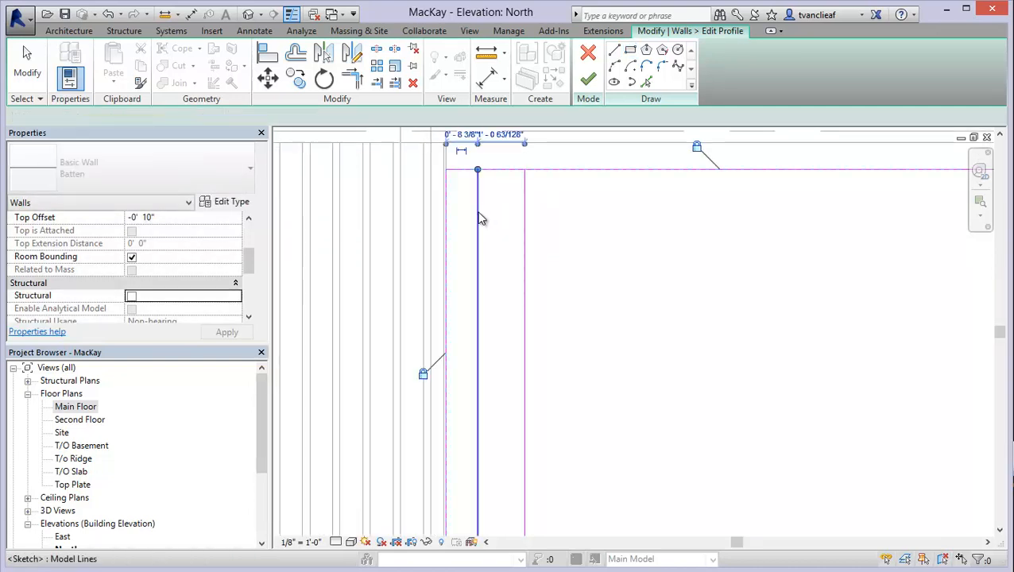
pyautogui.click(506, 133)
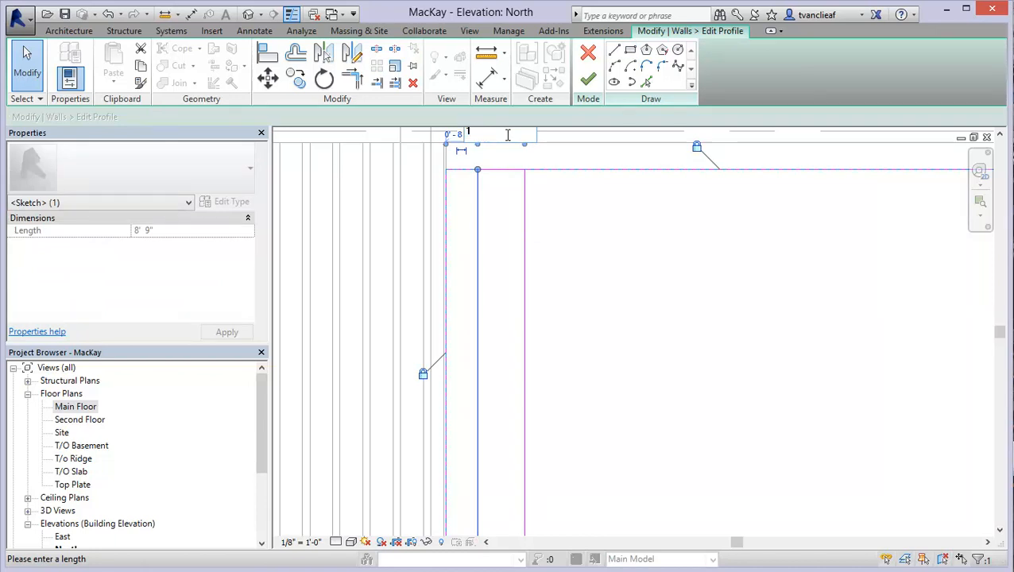
pyautogui.press('Return')
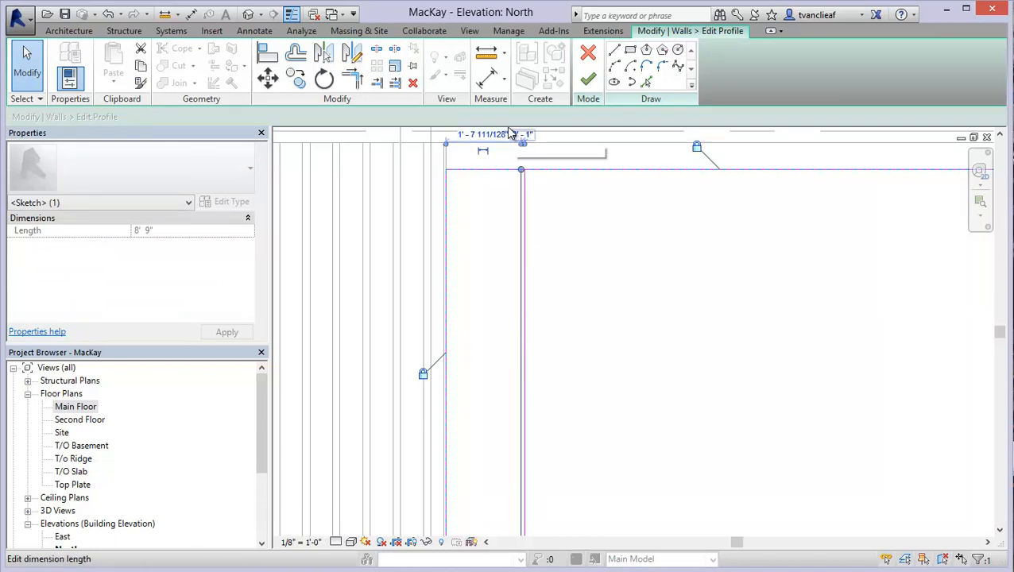
# - Set the same vertical edge 8" from the profile's end nearest the already battened wall
pyautogui.moveTo(469, 267); pyautogui.dragTo(469, 326, button='middle')
pyautogui.scroll(2, 481, 220)
pyautogui.click(498, 186)
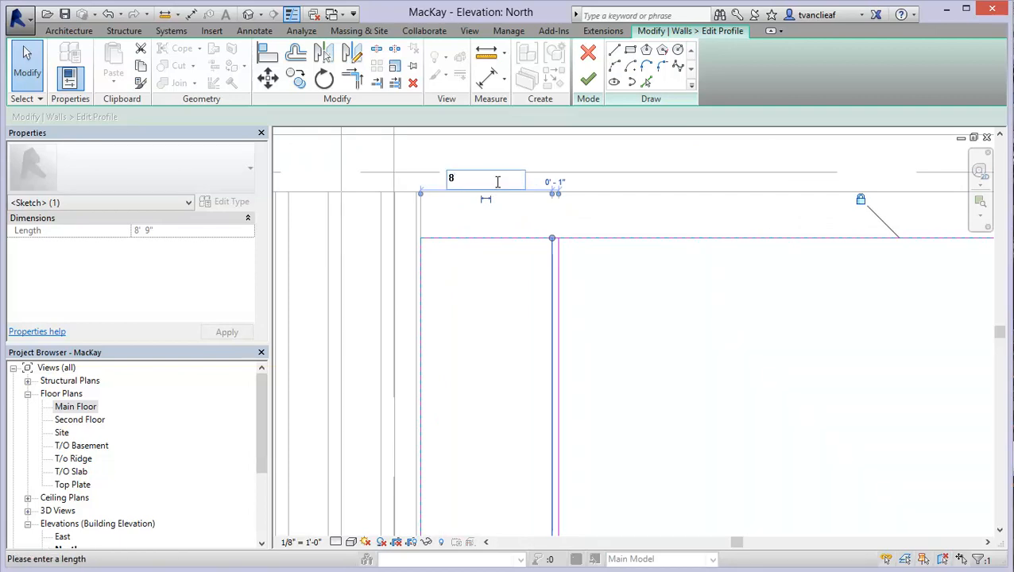
pyautogui.write('8"')
pyautogui.press('Return')
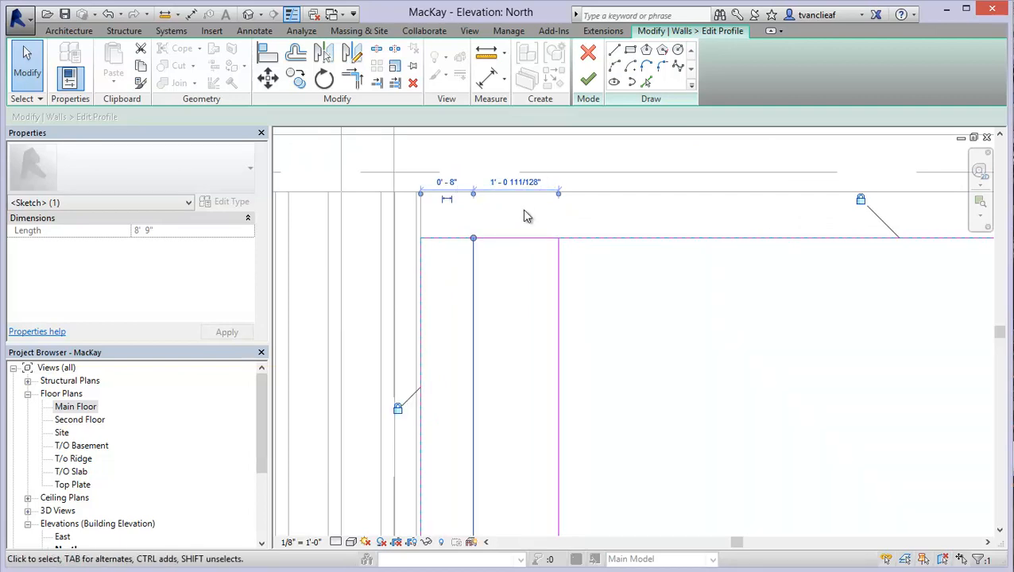
# - Move the rectangle's other vertical edge inward to leave a batten strip 1" wide, and check its spacing
pyautogui.moveTo(483, 326); pyautogui.dragTo(543, 316, button='middle')
pyautogui.click(555, 317)
pyautogui.click(546, 312)
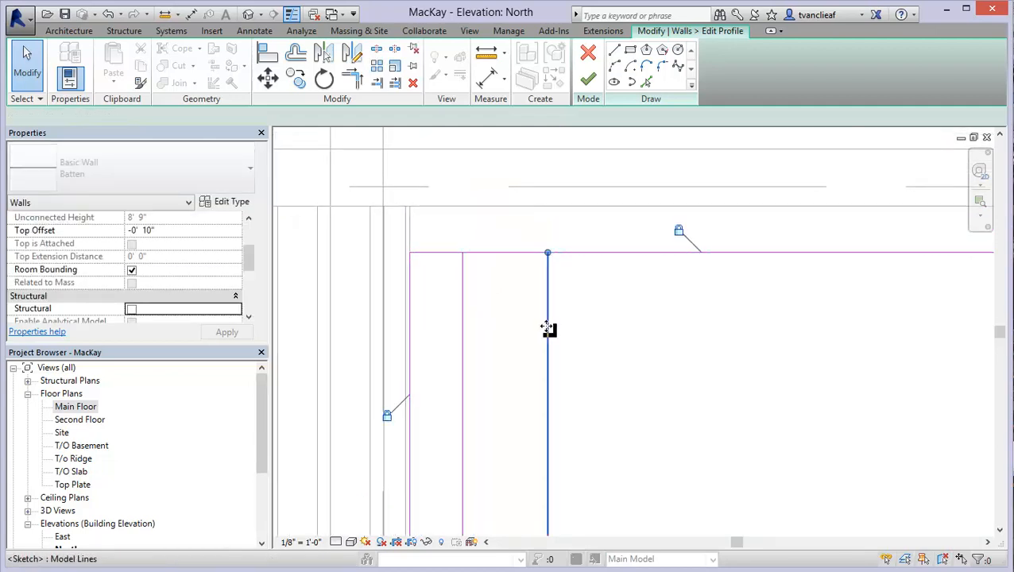
pyautogui.moveTo(527, 331); pyautogui.dragTo(469, 324)
pyautogui.moveTo(492, 359)
pyautogui.mouseDown(button='middle')
pyautogui.moveTo(485, 212)
pyautogui.moveTo(496, 340)
pyautogui.mouseUp(button='middle')
pyautogui.scroll(-1, 486, 212)
pyautogui.press('Escape')
pyautogui.click(470, 166)
pyautogui.scroll(2, 477, 238)
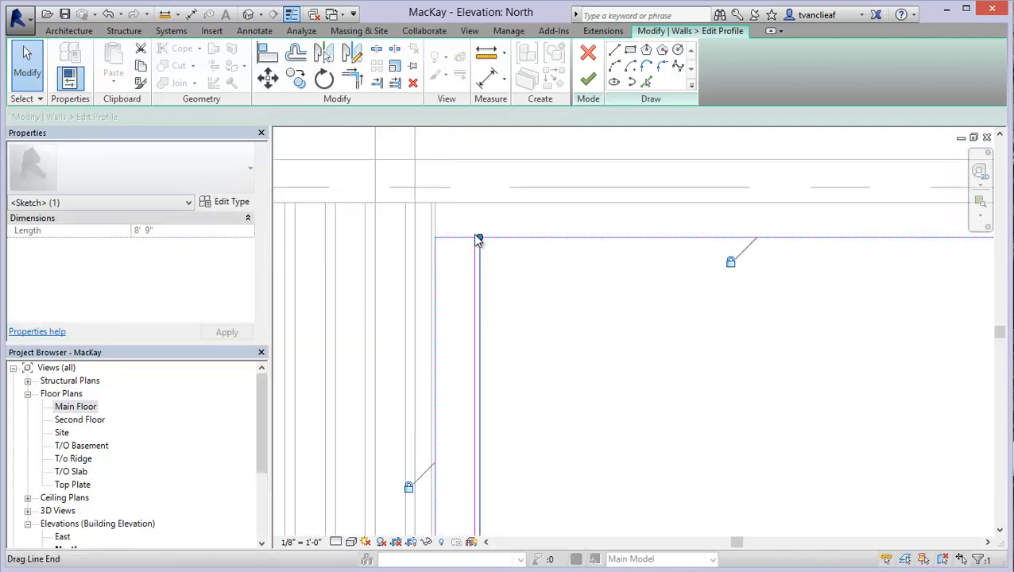
pyautogui.click(479, 263)
pyautogui.scroll(1, 486, 209)
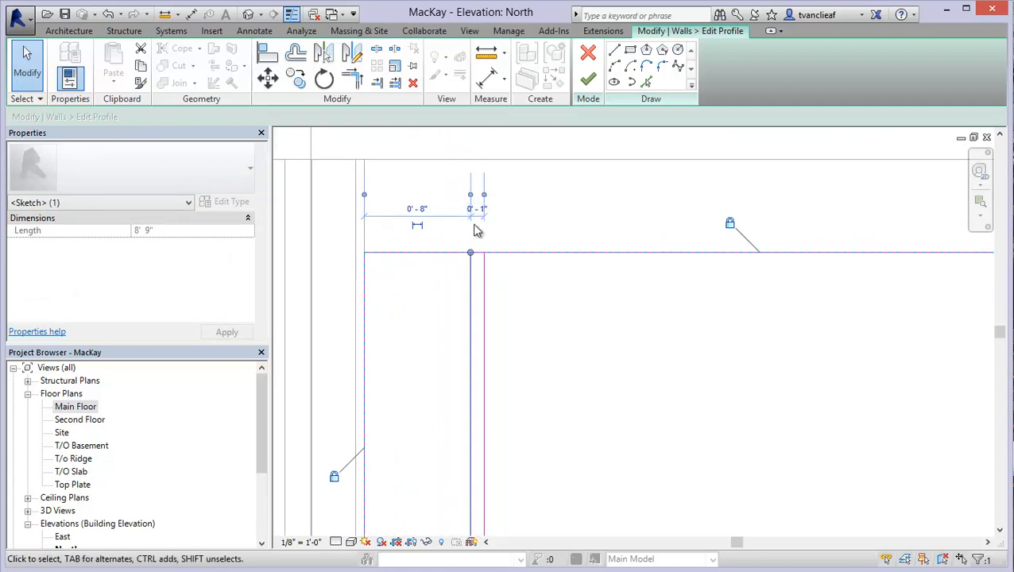
pyautogui.scroll(-2, 474, 236)
pyautogui.moveTo(455, 315); pyautogui.dragTo(387, 232, button='middle')
pyautogui.scroll(-1, 386, 233)
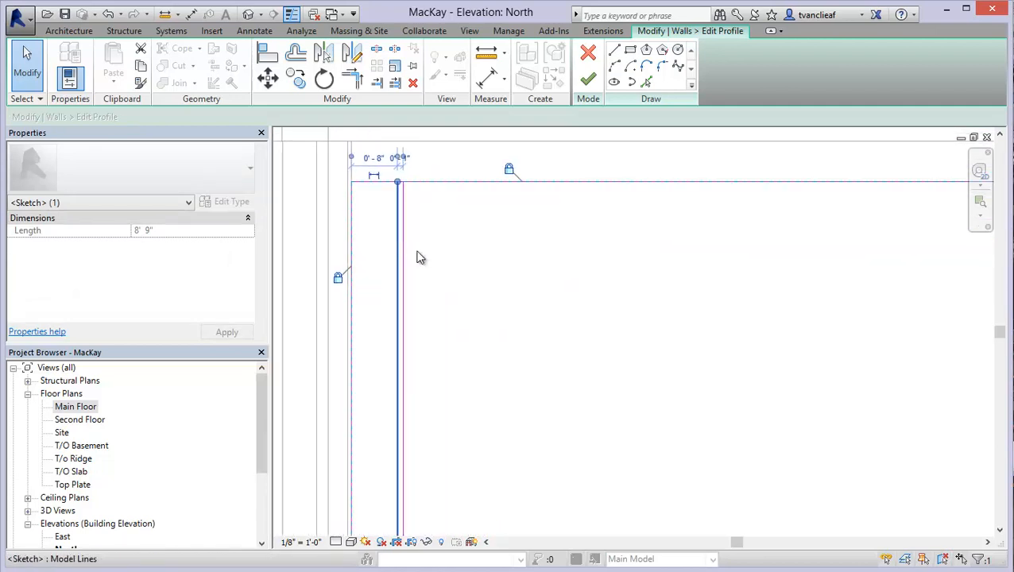
pyautogui.press('Escape')
# - Delete the four original outline lines of the Batten wall's profile, keeping only the narrow batten strip
pyautogui.moveTo(417, 262); pyautogui.dragTo(419, 219, button='middle')
pyautogui.scroll(-1, 416, 227)
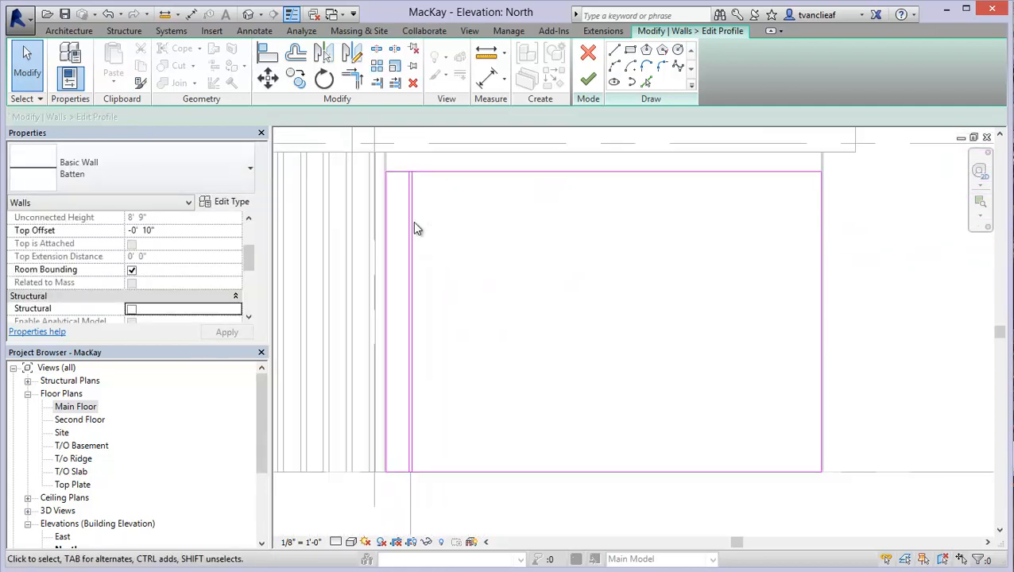
pyautogui.click(396, 171)
pyautogui.press('Delete')
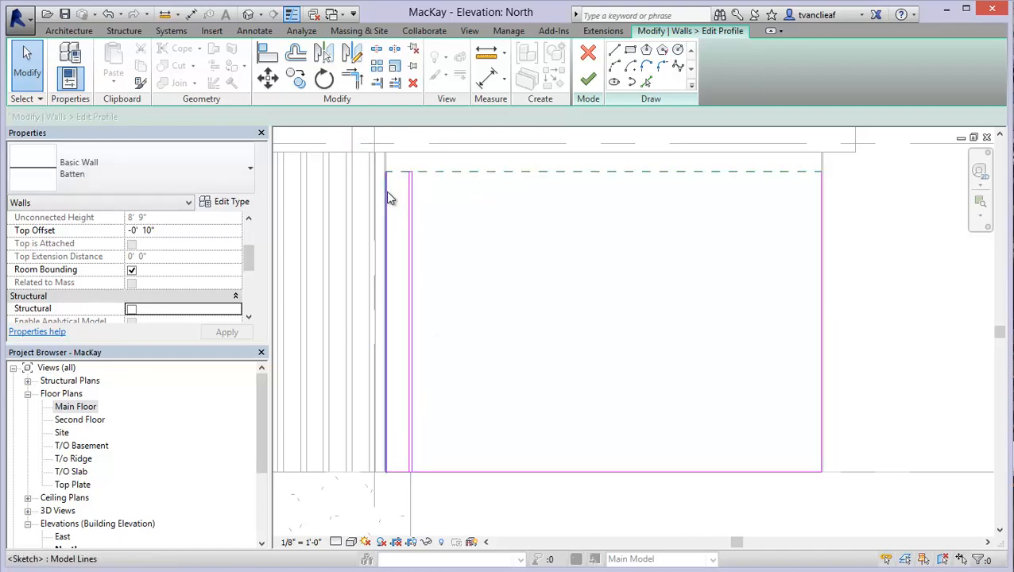
pyautogui.click(386, 191)
pyautogui.press('Delete')
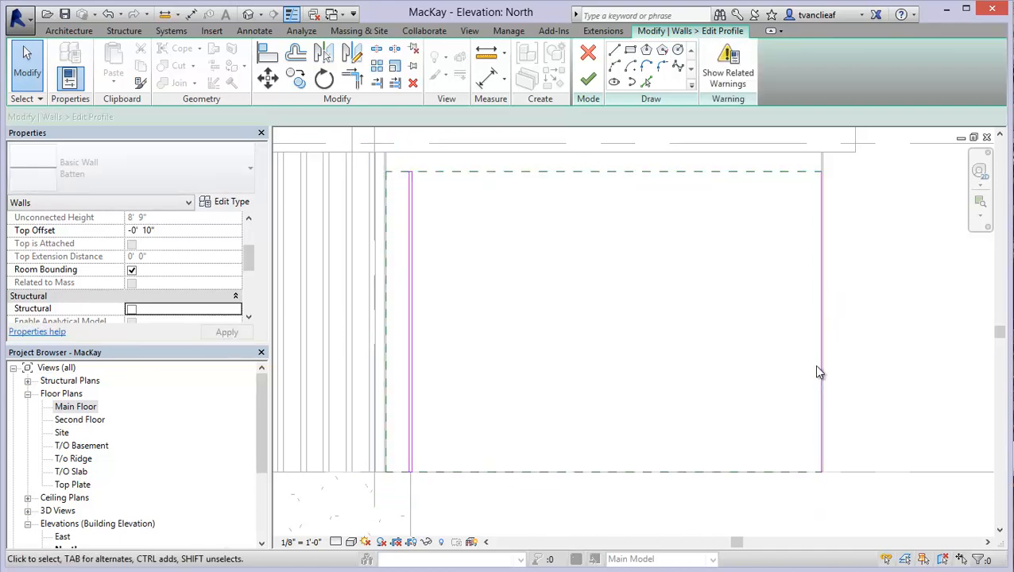
pyautogui.click(820, 374)
pyautogui.press('Delete')
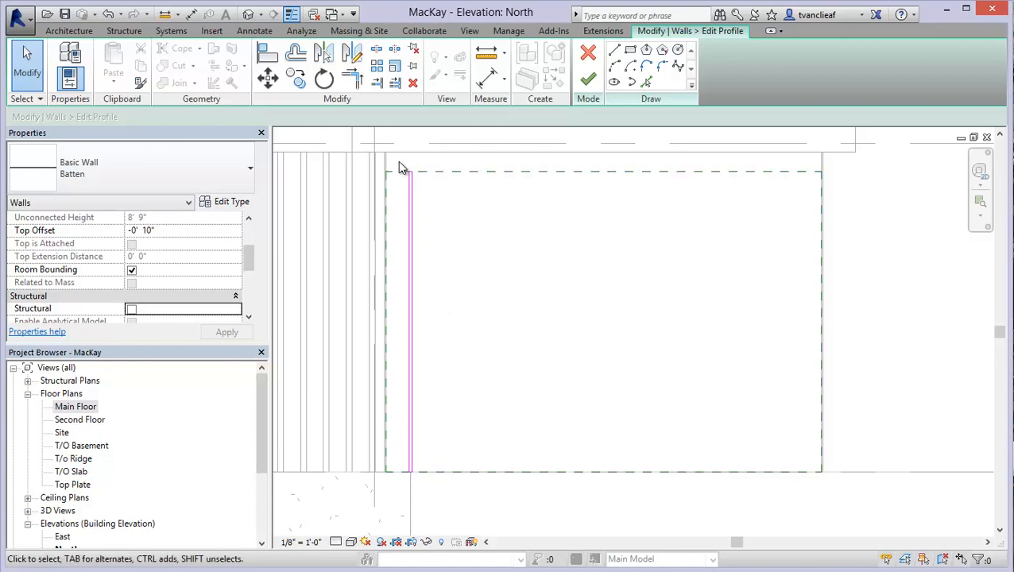
# - Make multiple copies of the batten strip along the wall's base line at about 8" spacing, for four copies
pyautogui.moveTo(401, 168); pyautogui.dragTo(441, 494)
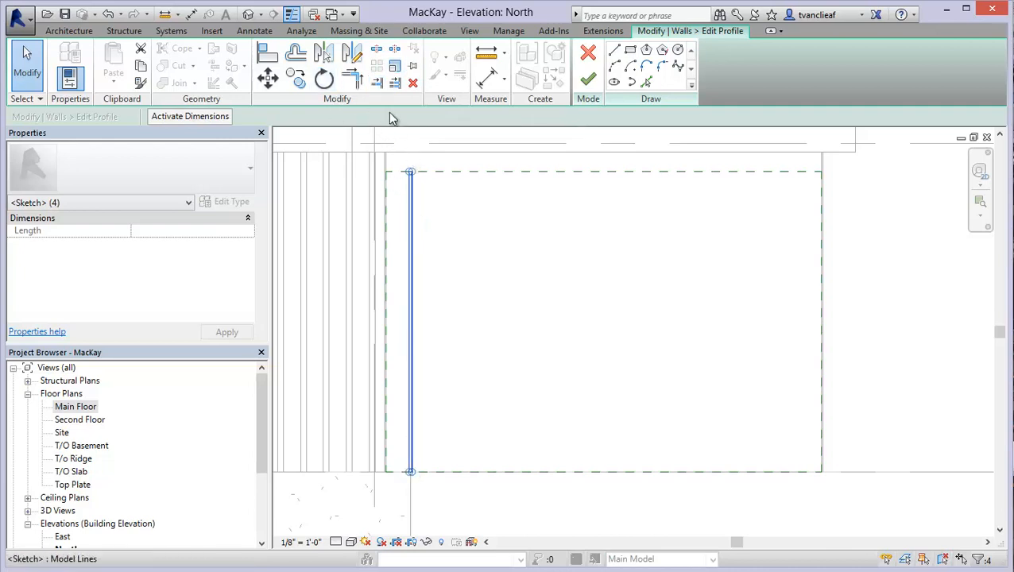
pyautogui.click(298, 83)
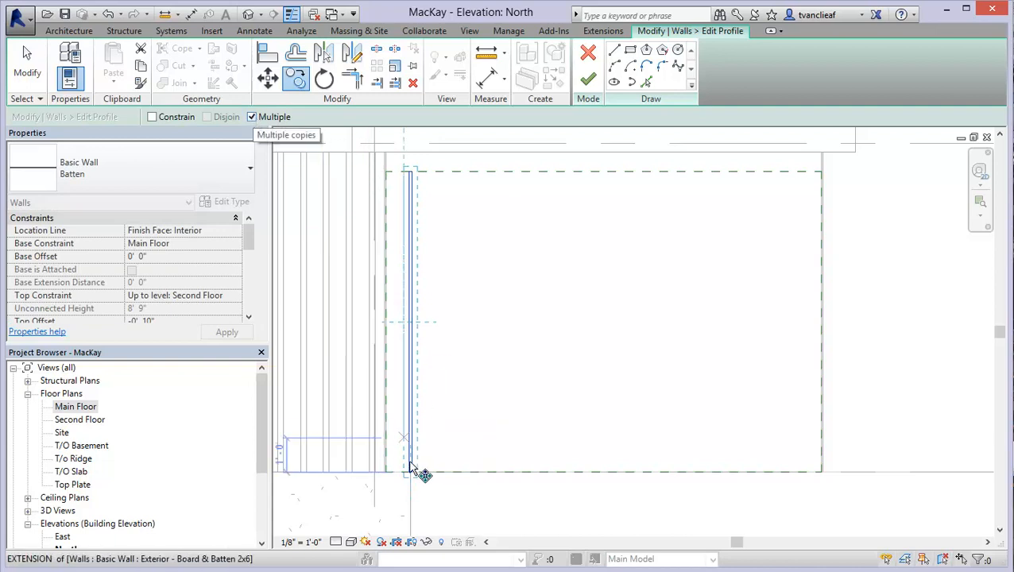
pyautogui.scroll(3, 425, 485)
pyautogui.scroll(1, 446, 522)
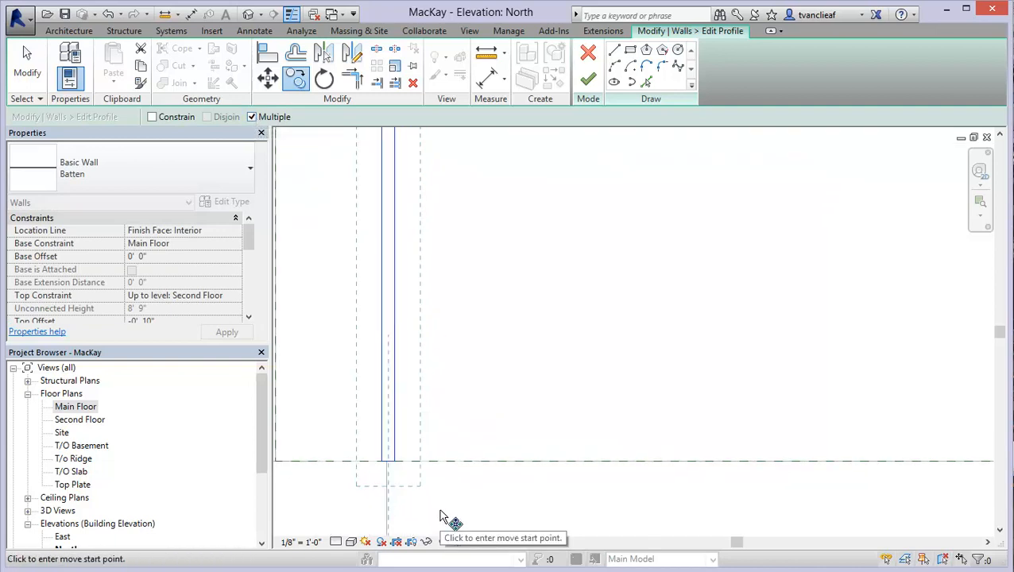
pyautogui.click(388, 463)
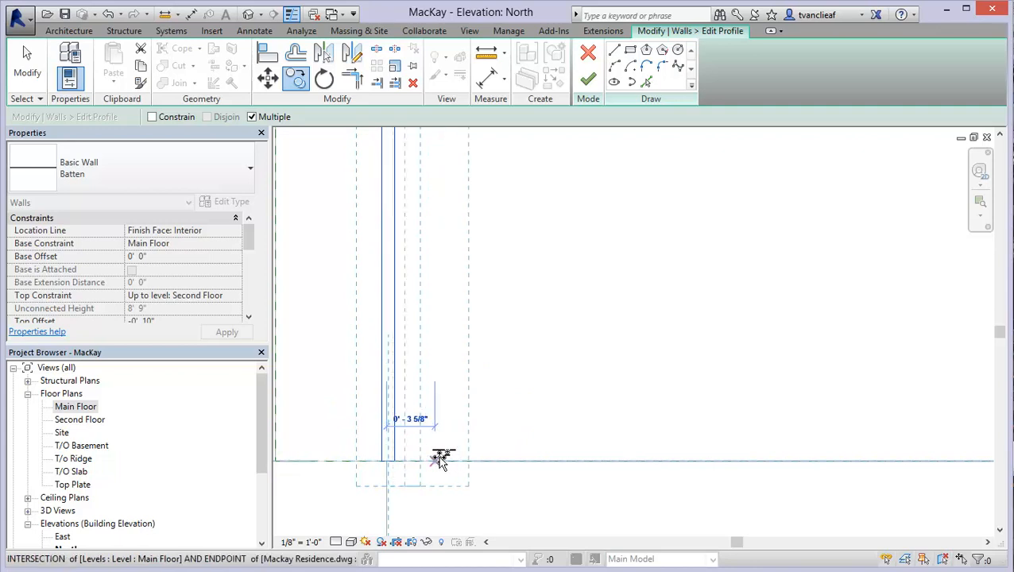
pyautogui.click(492, 458)
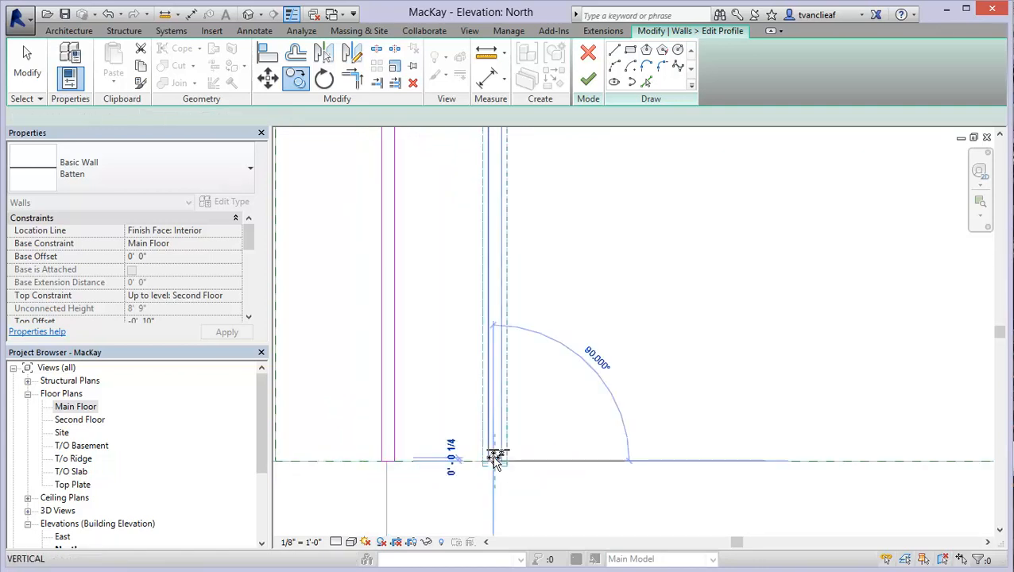
pyautogui.click(598, 458)
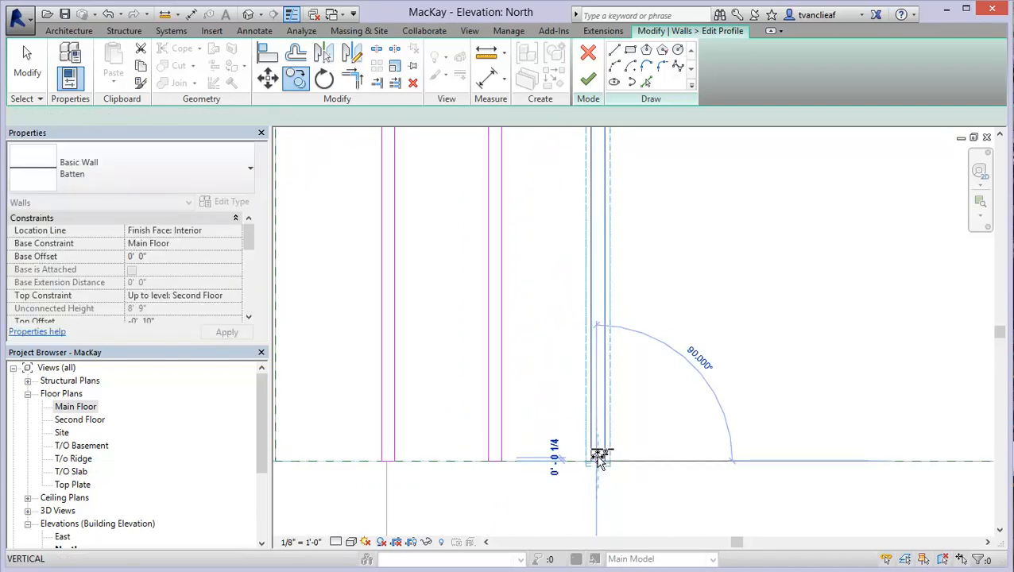
pyautogui.click(703, 459)
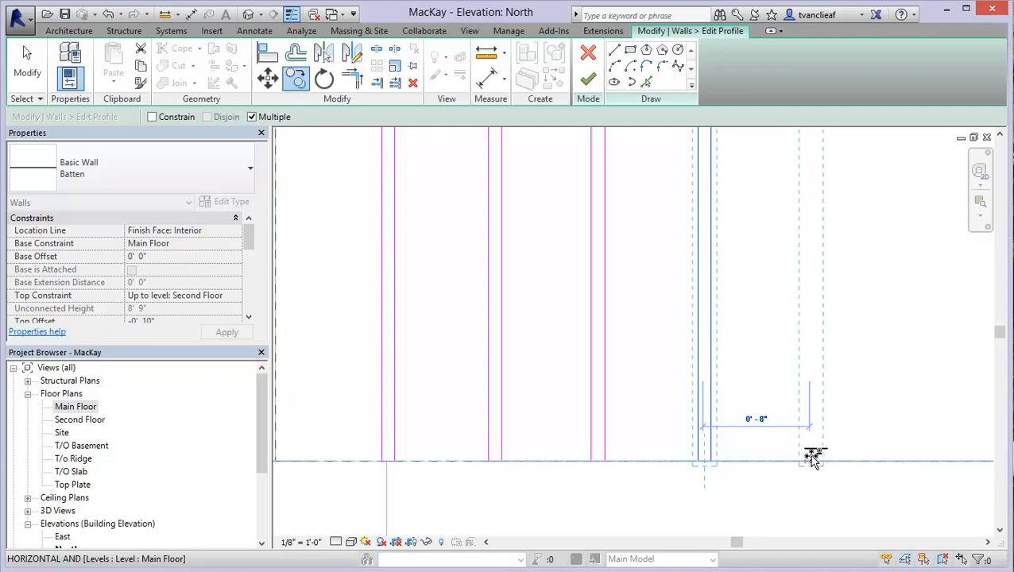
# - Finish the Batten wall's profile sketch and deselect the wall
pyautogui.scroll(-6, 607, 434)
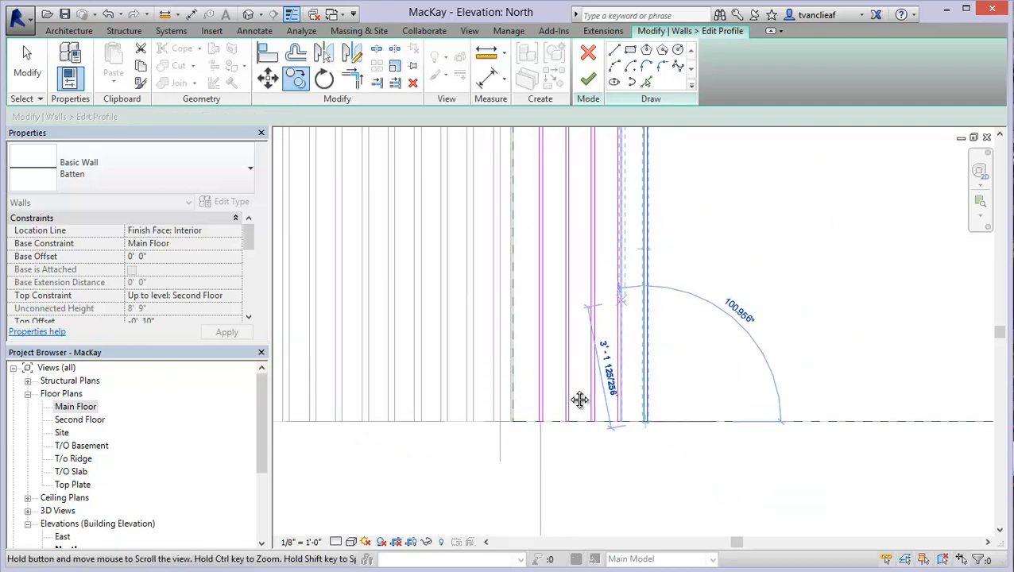
pyautogui.scroll(-2, 585, 316)
pyautogui.click(517, 275)
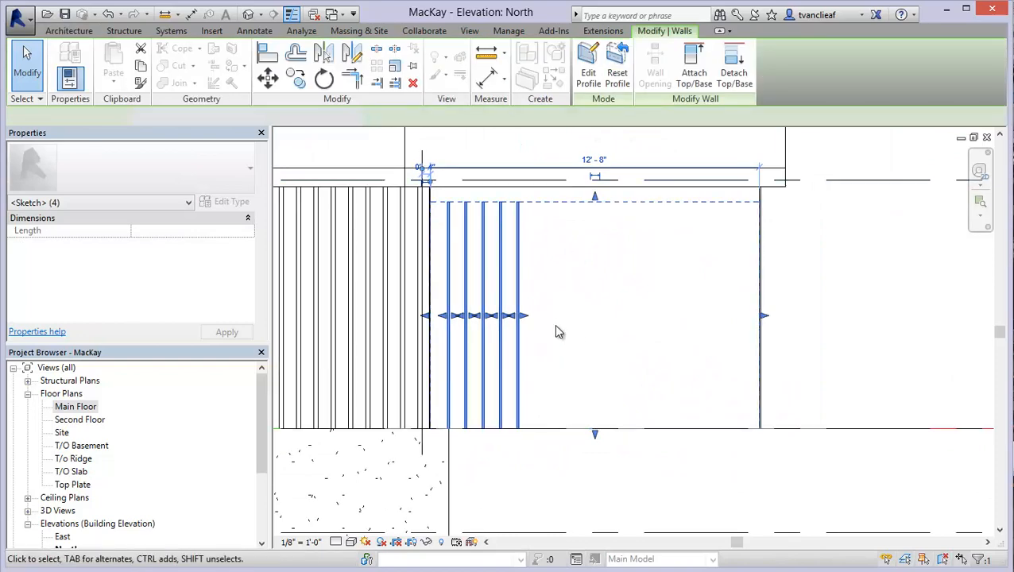
pyautogui.scroll(-1, 556, 325)
pyautogui.moveTo(585, 328); pyautogui.dragTo(596, 337, button='middle')
pyautogui.press('Escape')
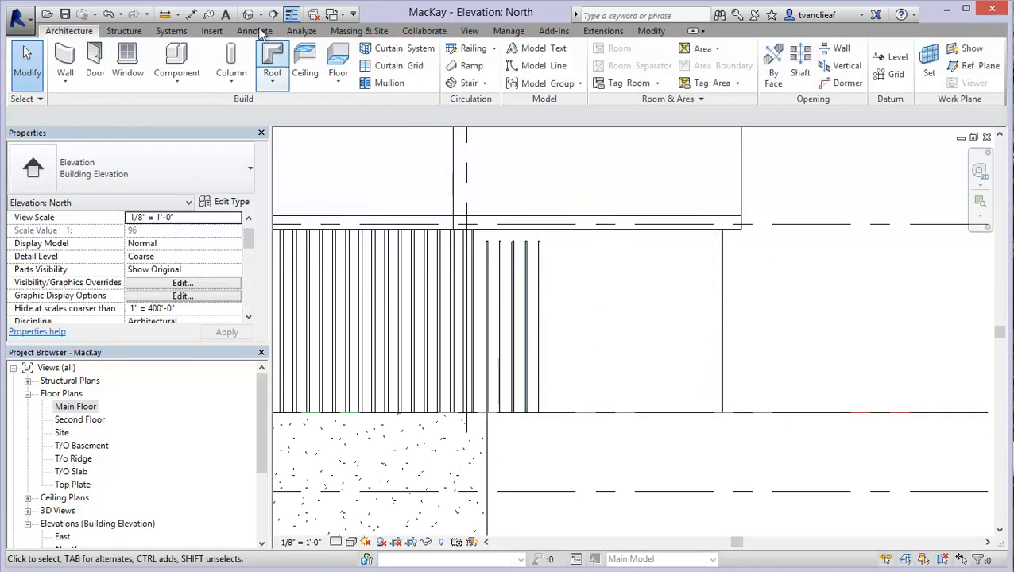
# - Open the default 3D view and reset the temporary hide/isolate to show the roofs over the battened wall
pyautogui.click(248, 13)
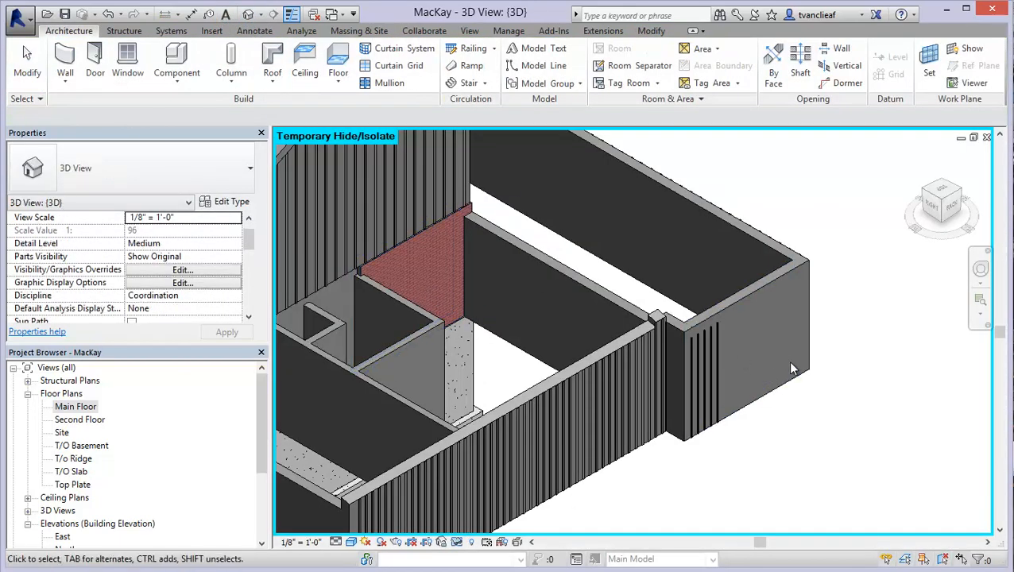
pyautogui.moveTo(791, 363); pyautogui.dragTo(737, 377, button='middle')
pyautogui.scroll(1, 672, 307)
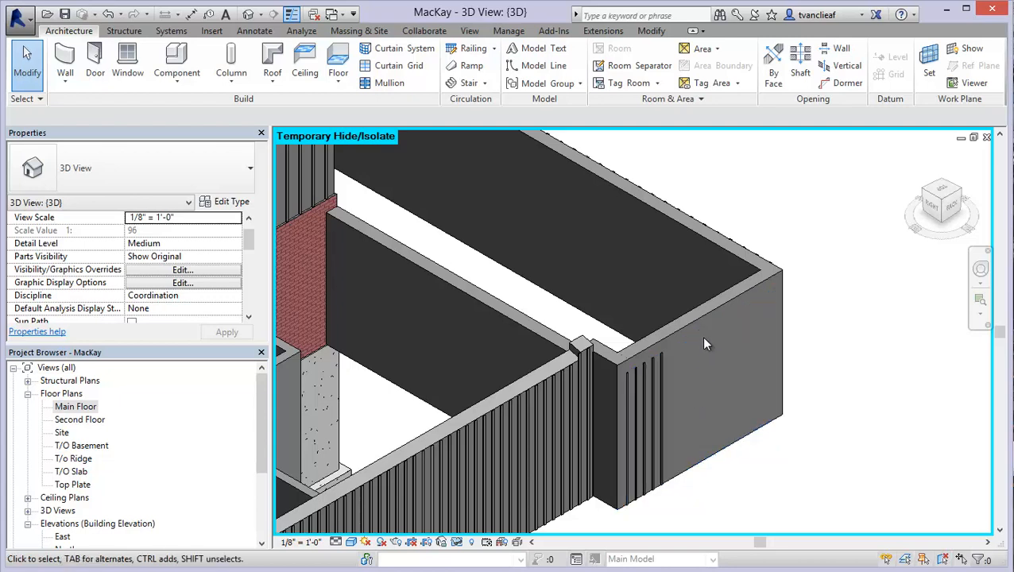
pyautogui.click(457, 542)
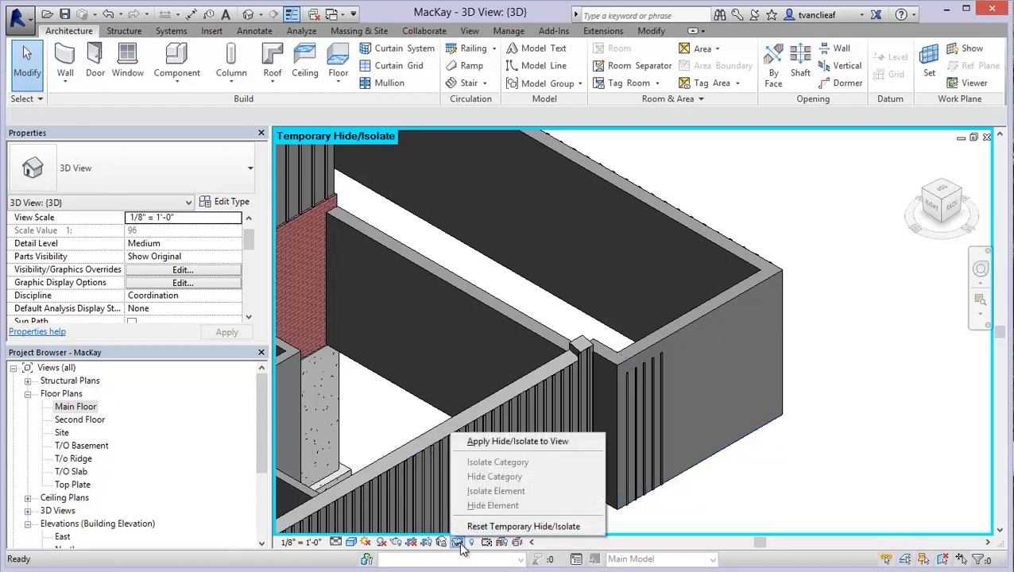
pyautogui.click(485, 527)
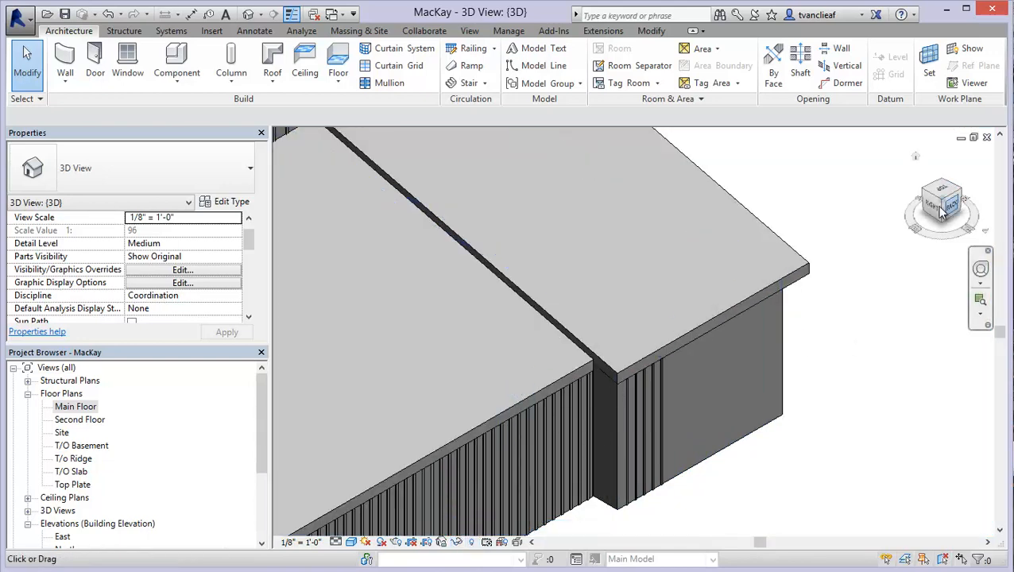
# - Attach the top of the Exterior - Board & Batten 2x6 wall behind the short battens to the roof above it
pyautogui.moveTo(948, 207); pyautogui.dragTo(881, 141)
pyautogui.moveTo(527, 229); pyautogui.dragTo(573, 382, button='middle')
pyautogui.scroll(2, 473, 326)
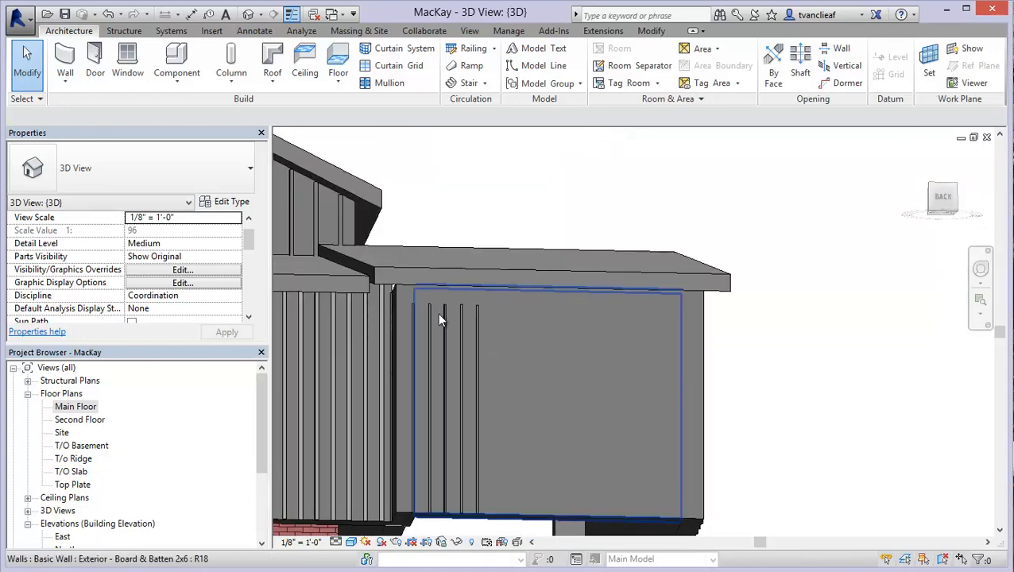
pyautogui.click(455, 350)
pyautogui.click(694, 72)
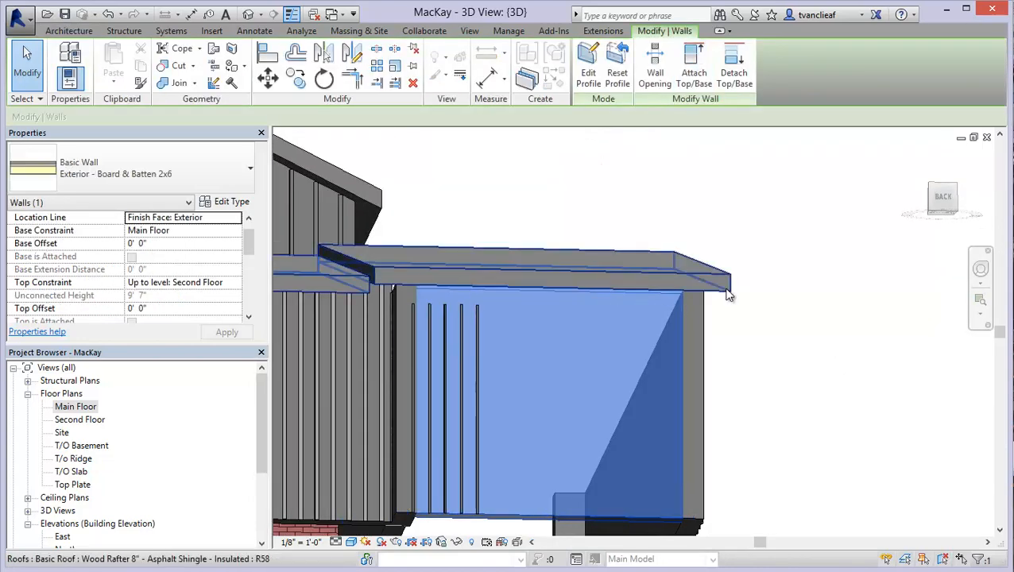
pyautogui.click(724, 375)
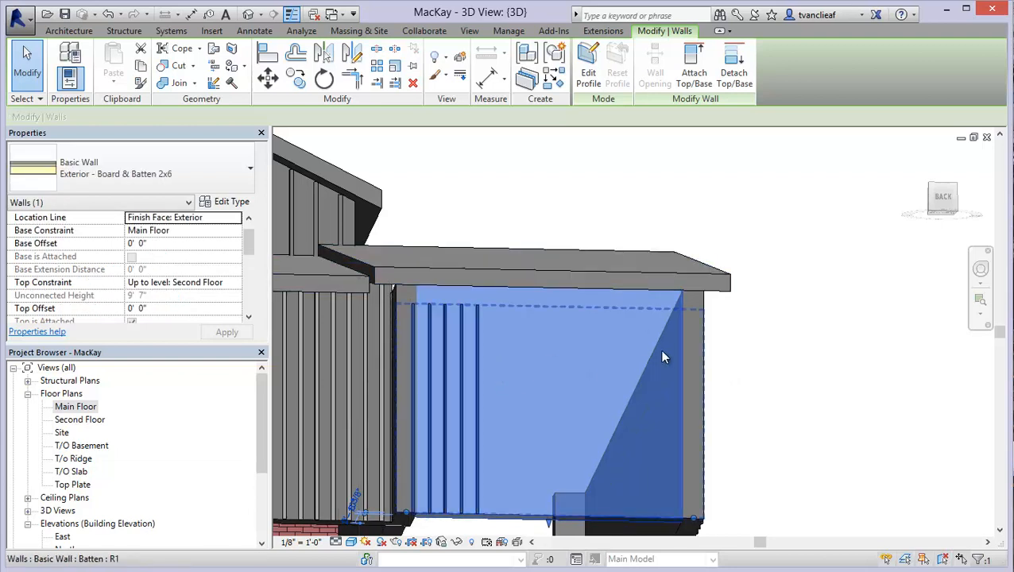
pyautogui.click(694, 71)
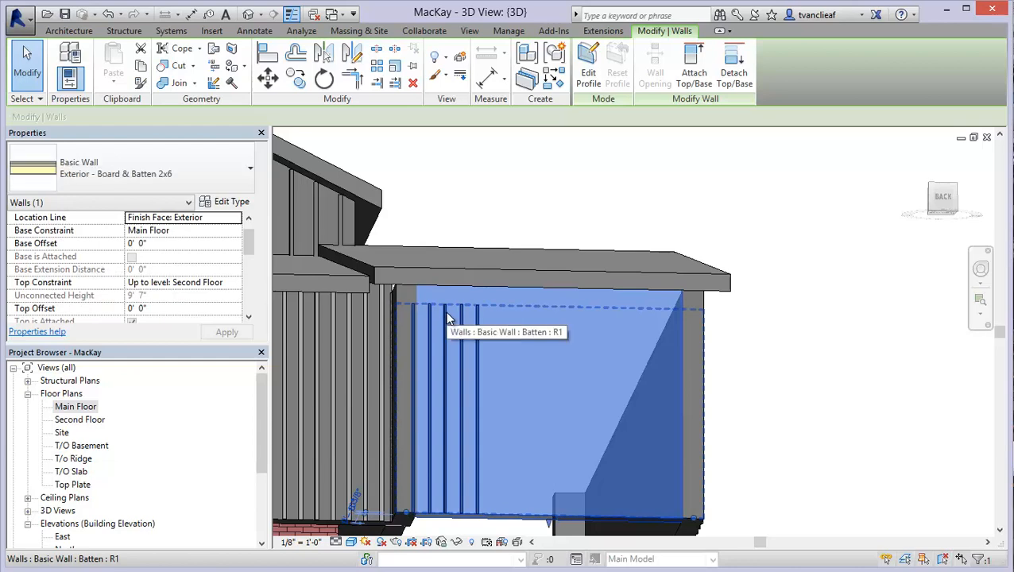
pyautogui.press('Escape')
pyautogui.scroll(-1, 639, 243)
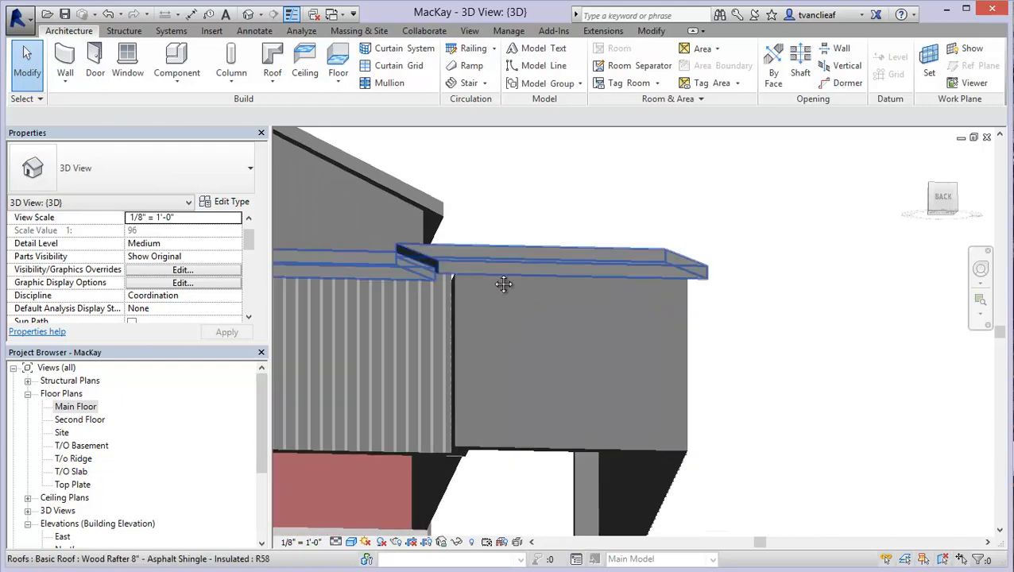
pyautogui.moveTo(504, 284); pyautogui.dragTo(702, 326, button='middle')
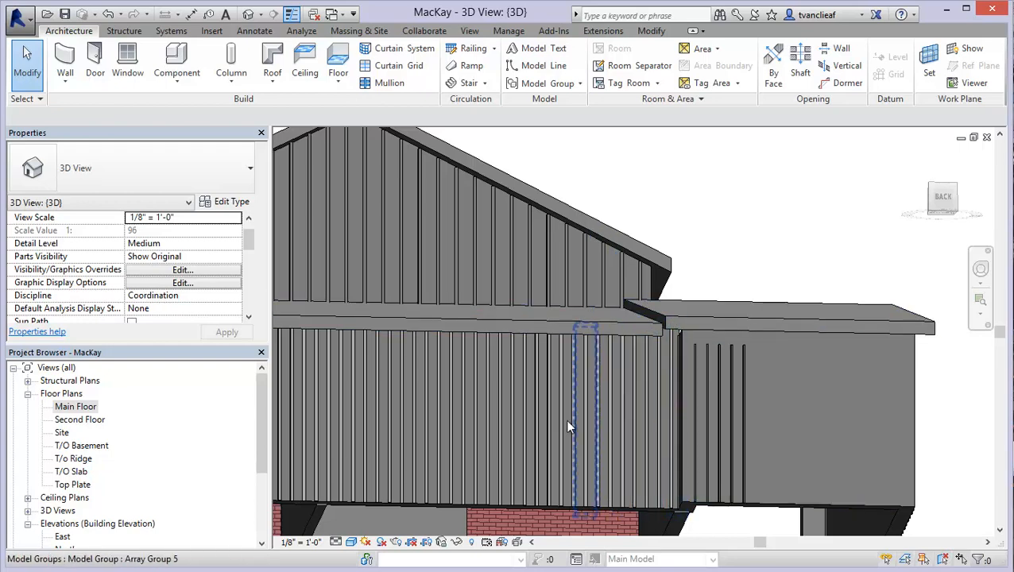
pyautogui.scroll(-5, 486, 342)
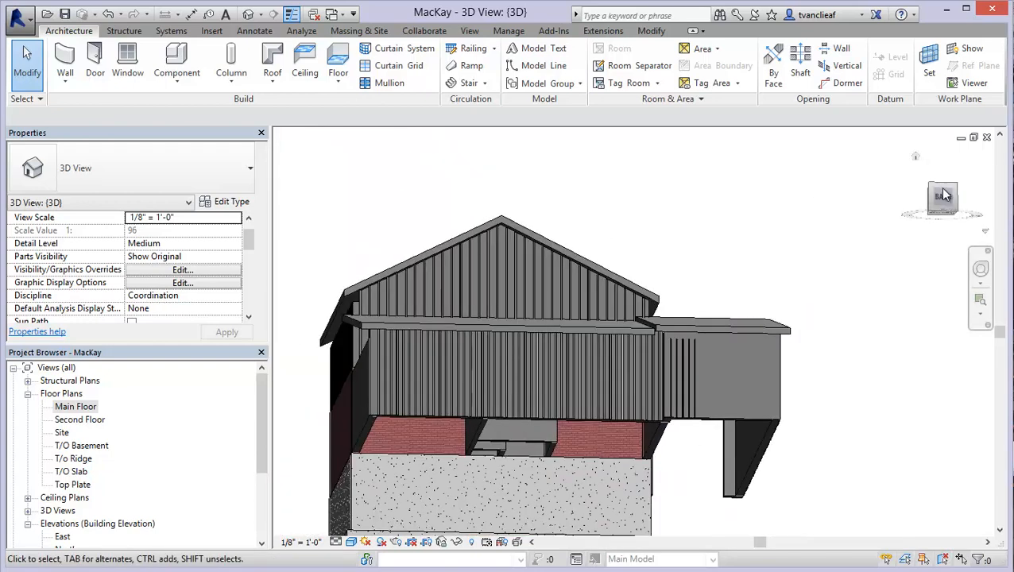
pyautogui.moveTo(940, 194); pyautogui.dragTo(805, 296)
pyautogui.moveTo(665, 343); pyautogui.dragTo(698, 262, button='middle')
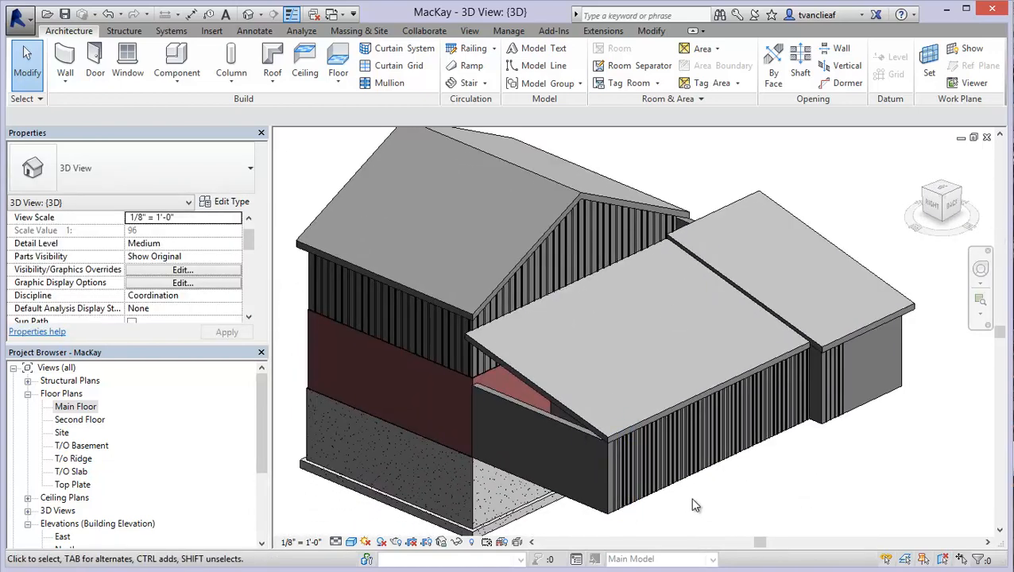